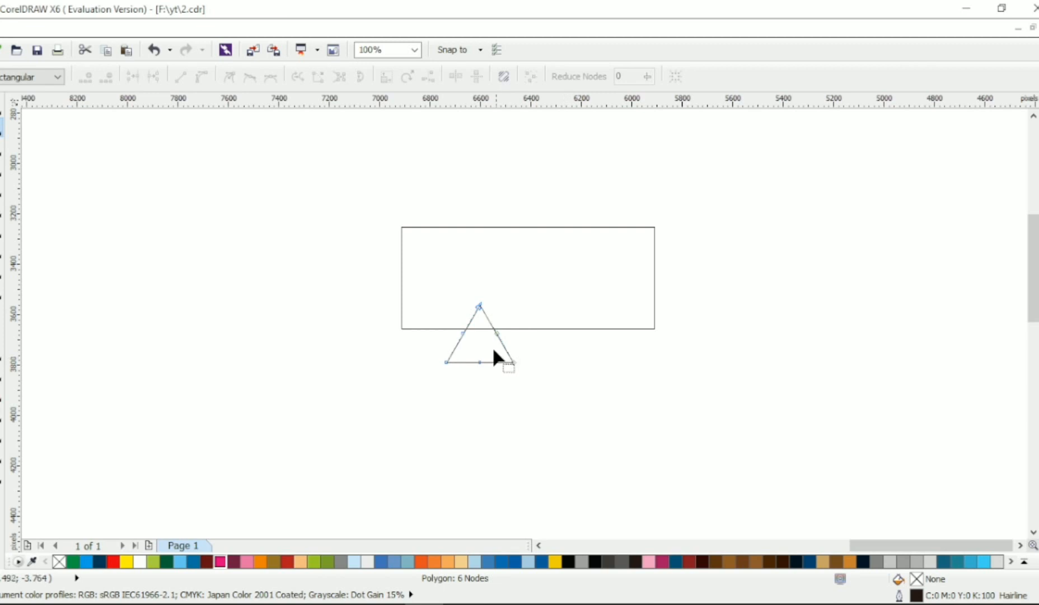
Convert the triangle to curves and move its apex directly above the left base corner to form a right triangle
left_click_drag(487, 370, 487, 371)
key("Delete")
left_click(479, 305)
key("ctrl+q")
left_click_drag(479, 306, 446, 304)
left_click(5, 107)
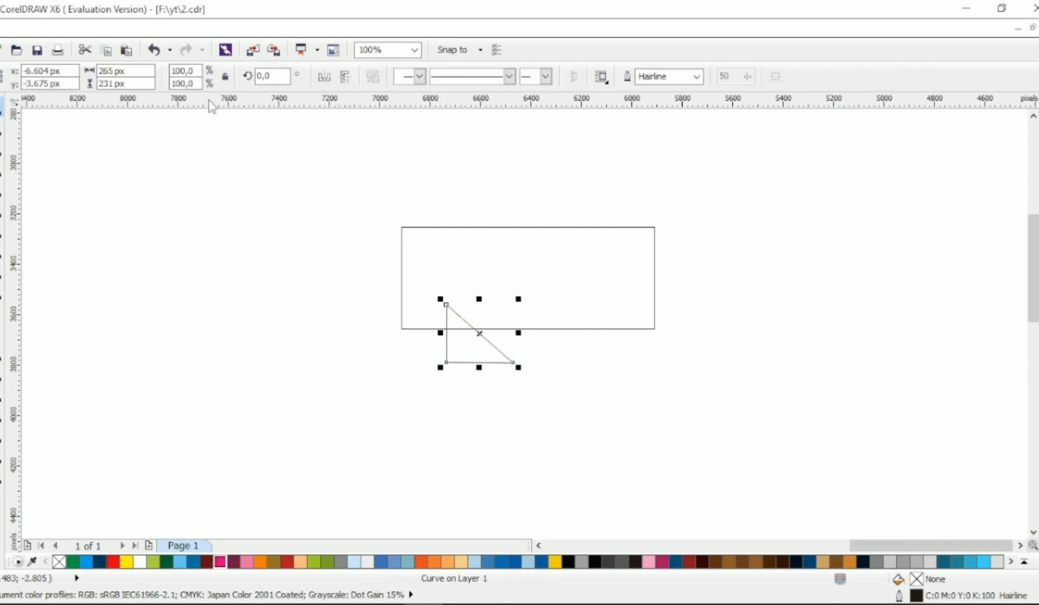
Flip the right triangle vertically and weld it to the rectangle as the tail of a speech bubble
left_click(345, 76)
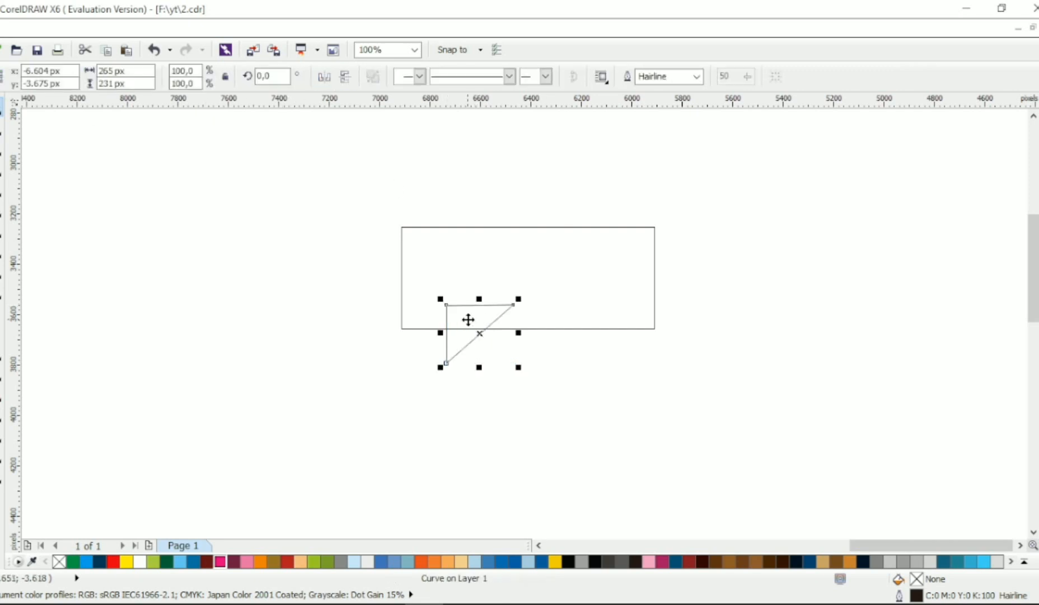
left_click_drag(468, 319, 473, 319)
left_click(485, 227, "shift")
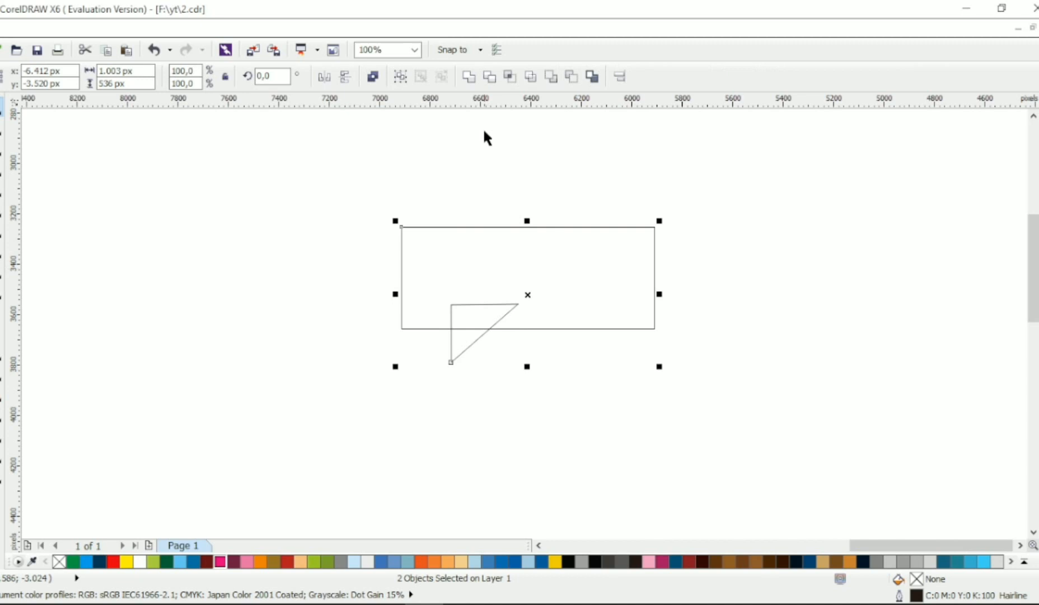
left_click(469, 78)
left_click_drag(526, 297, 519, 313)
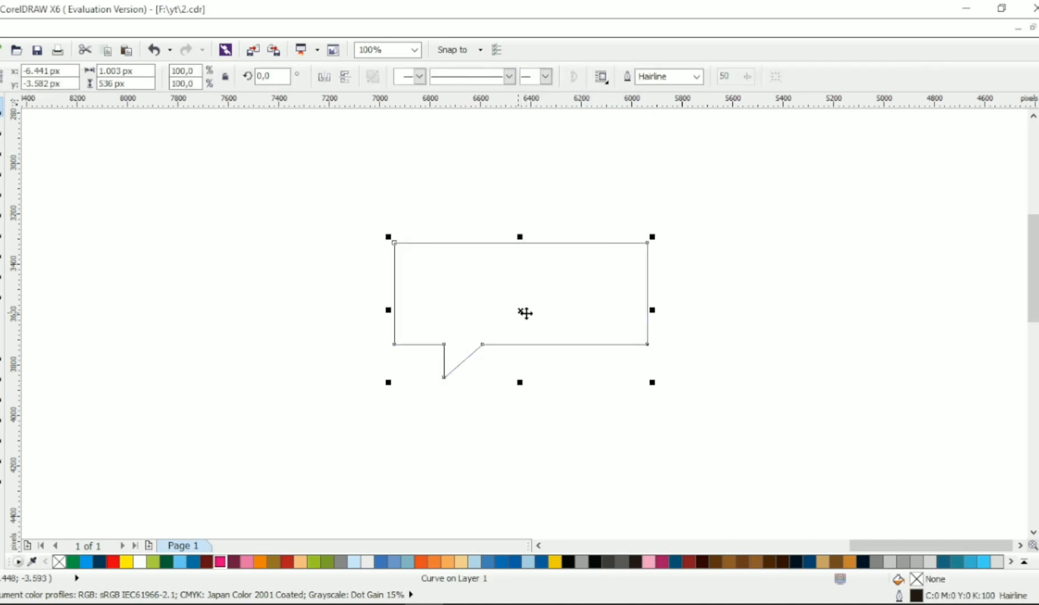
Give the speech bubble a white fill and a 2.0 mm orange outline (C0 M64 Y81 K0)
right_click(287, 561)
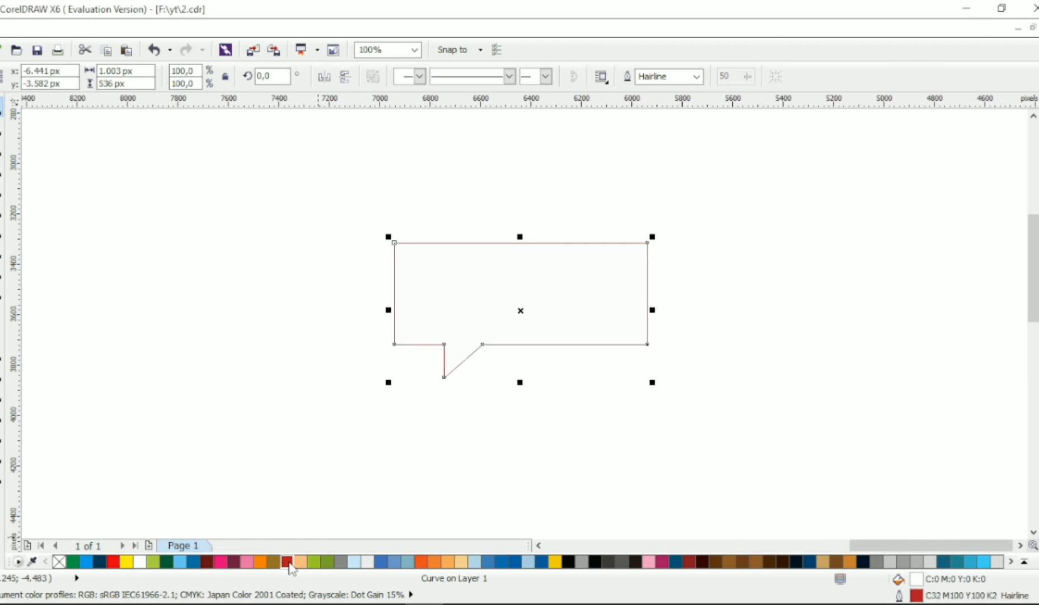
left_click(696, 76)
left_click(669, 182)
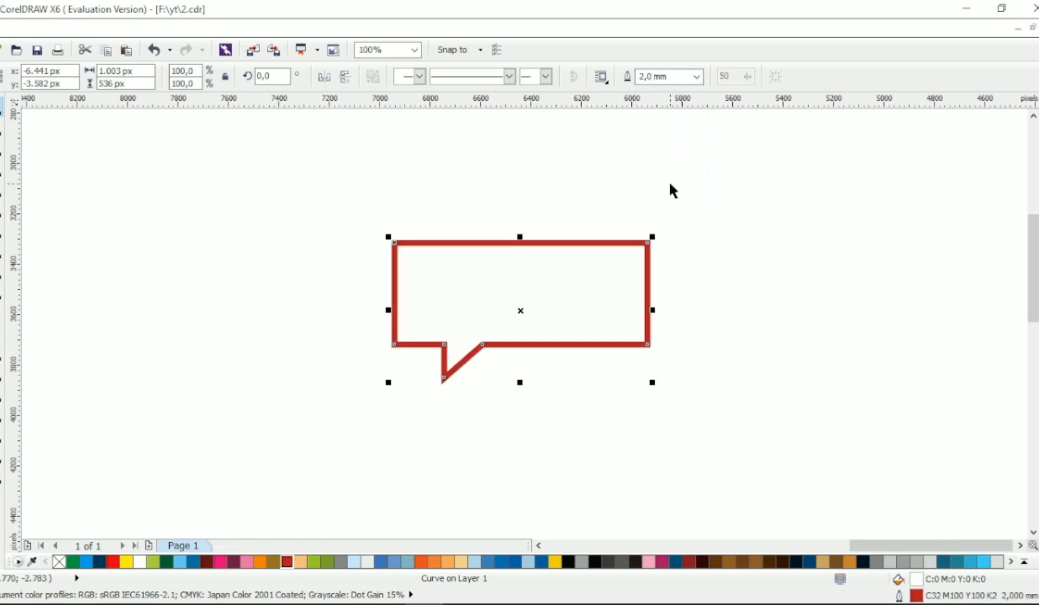
left_click(708, 170)
left_click(634, 268)
right_click(434, 561)
left_click(662, 384)
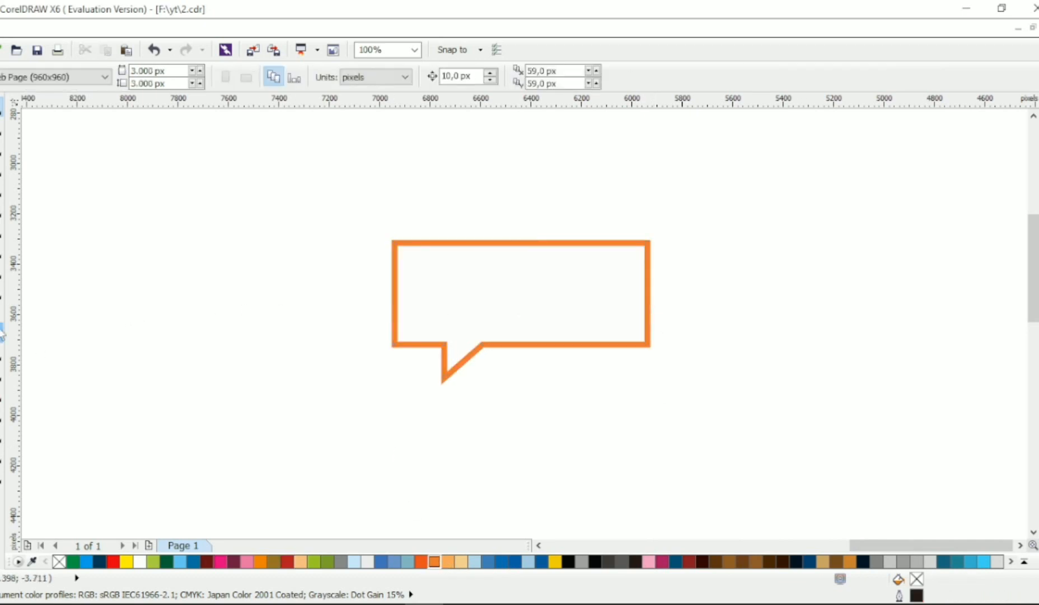
Add the artistic text "TALK" and enlarge it to about 602 px wide inside the speech bubble
left_click(1, 312)
left_click(254, 413)
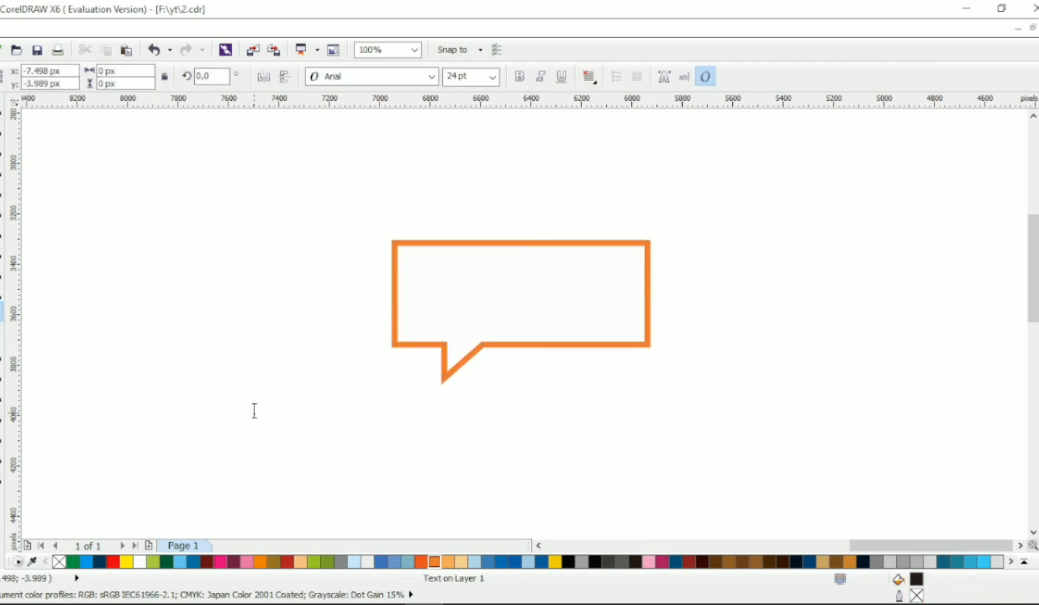
type("TALK")
key("Caps_Lock")
key("ctrl+space")
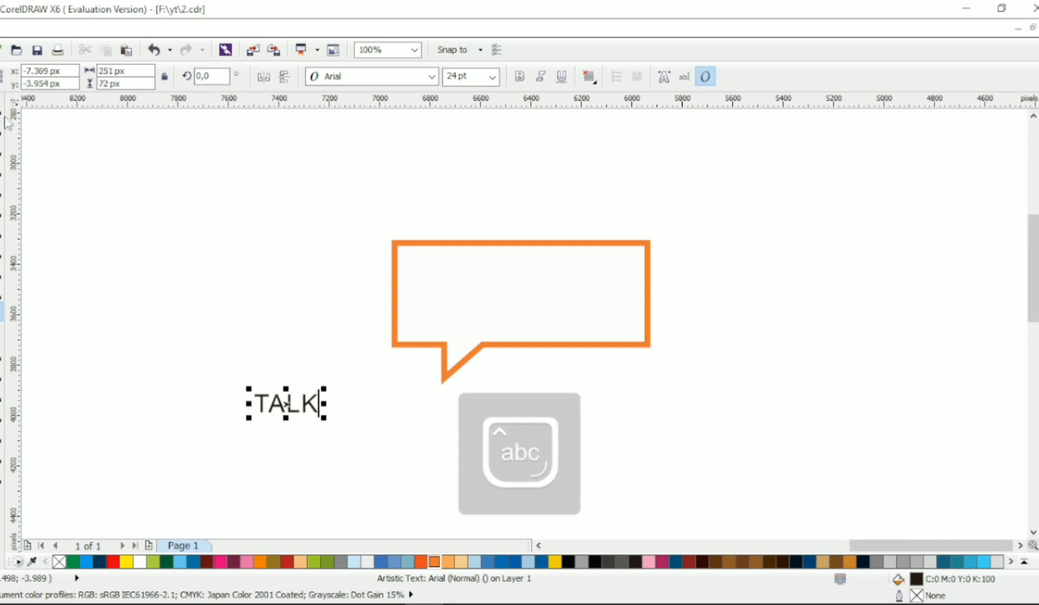
left_click_drag(327, 388, 567, 288)
Format the TALK text in bold Calibri with the same orange fill as the bubble outline
left_click(432, 77)
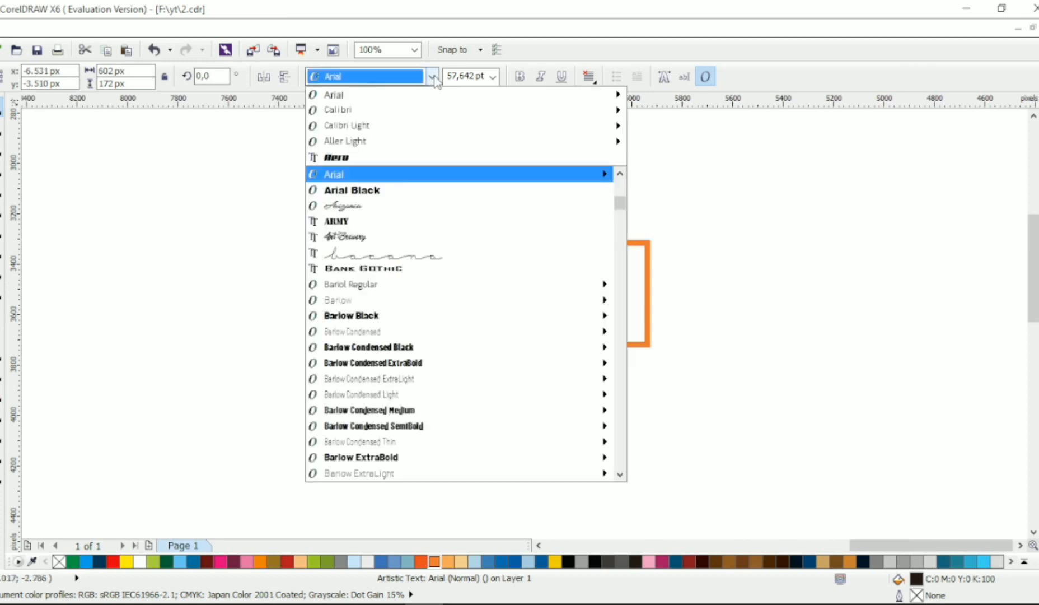
left_click(431, 111)
left_click(519, 76)
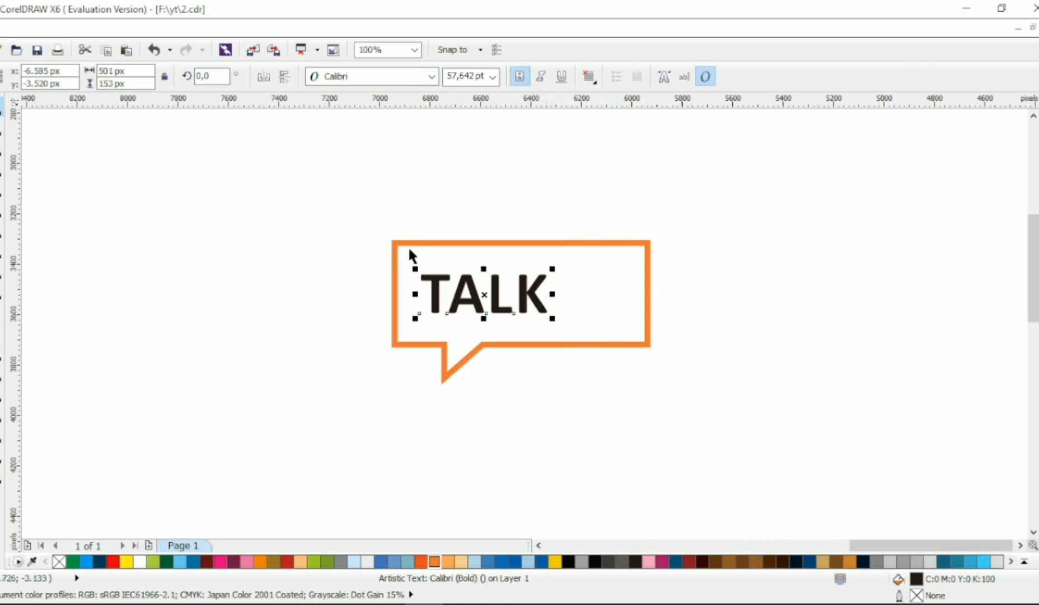
left_click(435, 560)
Widen the letter spacing of TALK to about 740 px overall and centre the text horizontally in the speech bubble
left_click(2, 129)
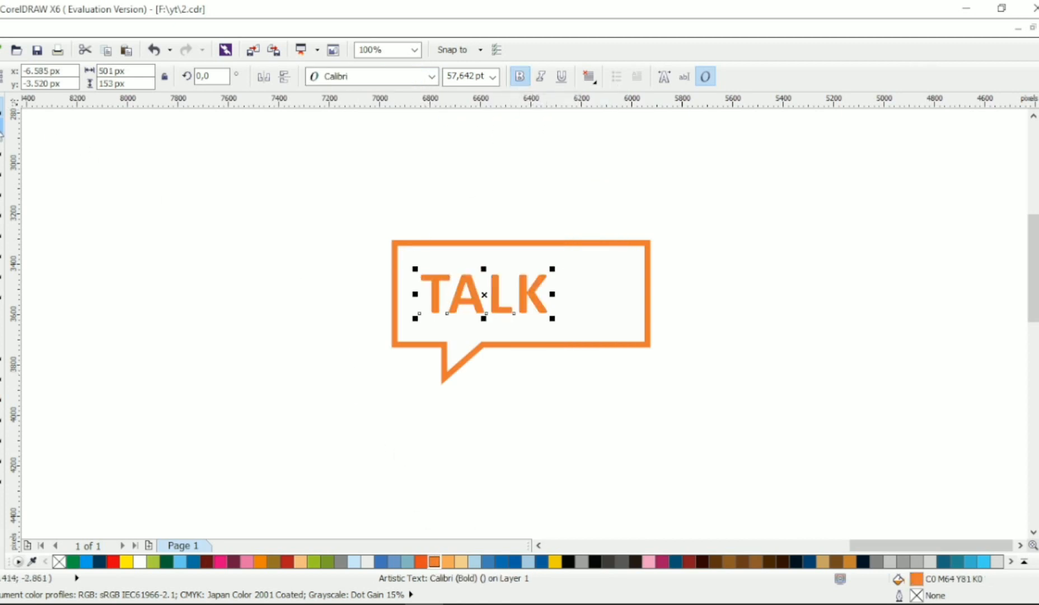
left_click_drag(553, 319, 613, 317)
key("space")
left_click(637, 298, "shift")
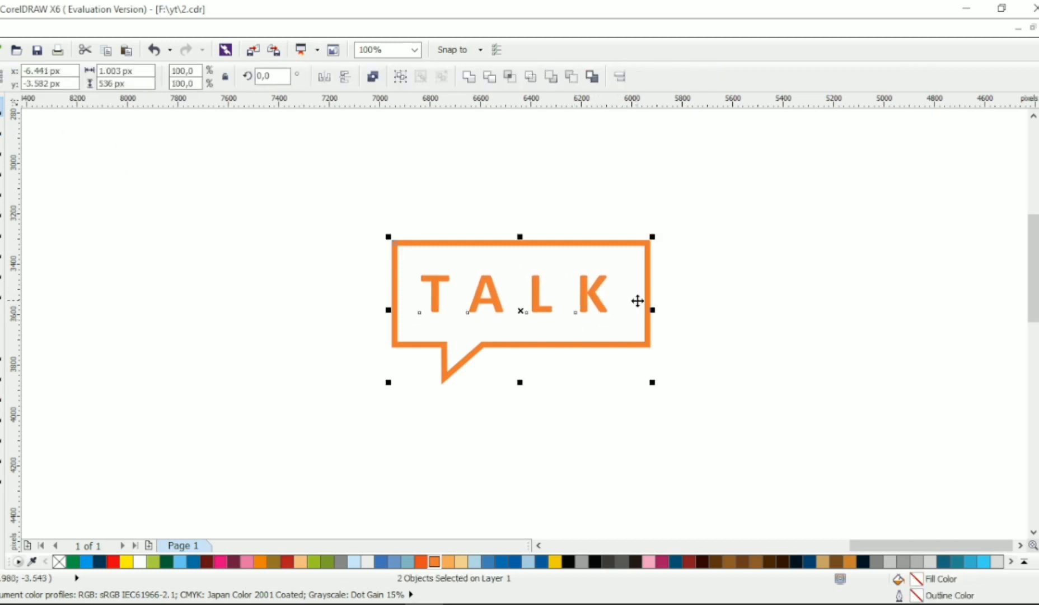
key("c")
left_click(708, 288)
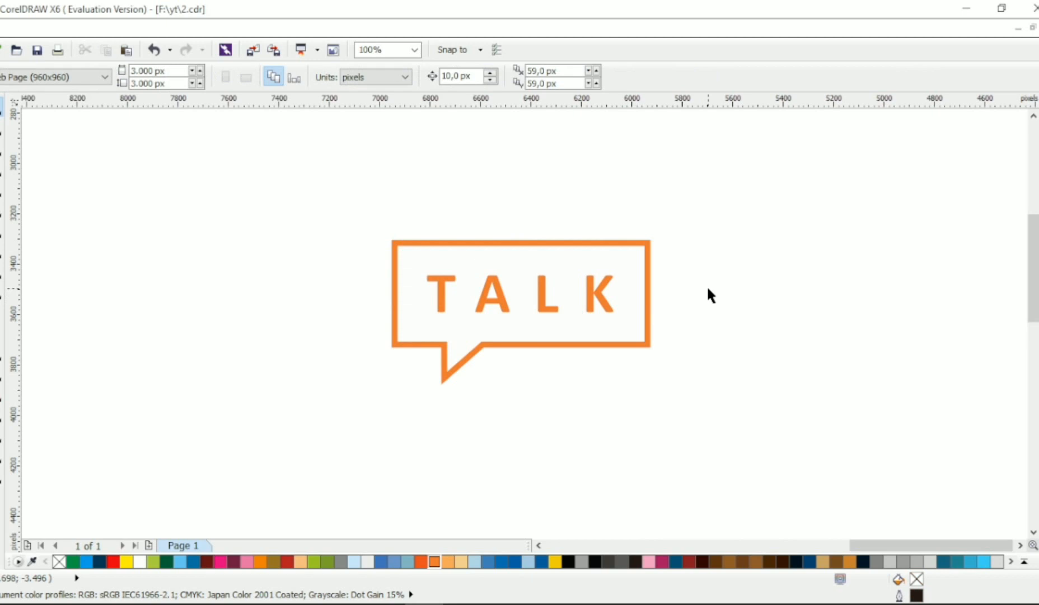
Give the TALK text a hairline orange outline (C0 M64 Y81 K0) and convert it to curves
left_click(603, 304)
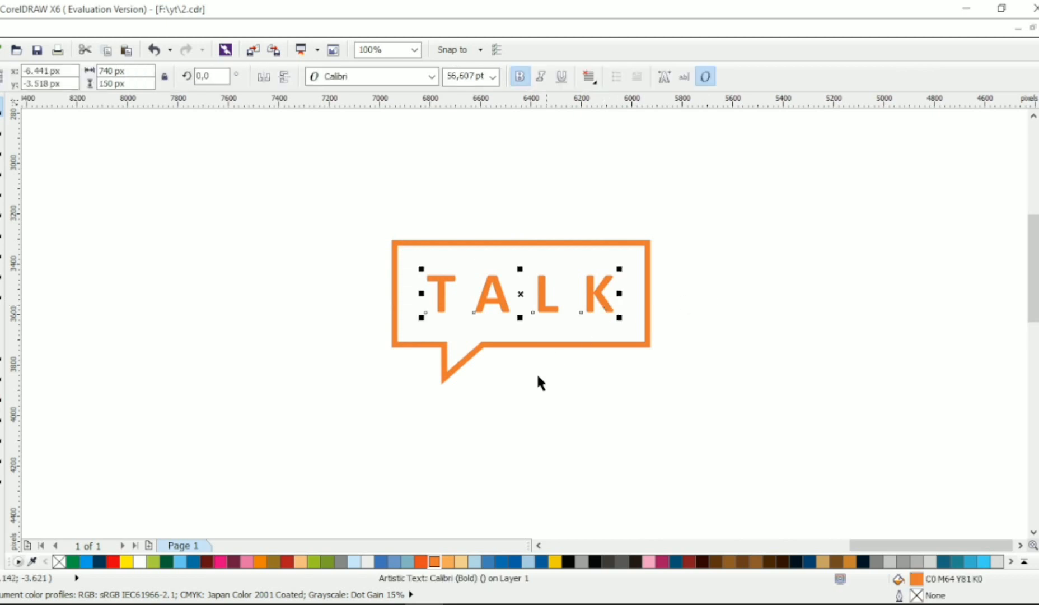
right_click(447, 561)
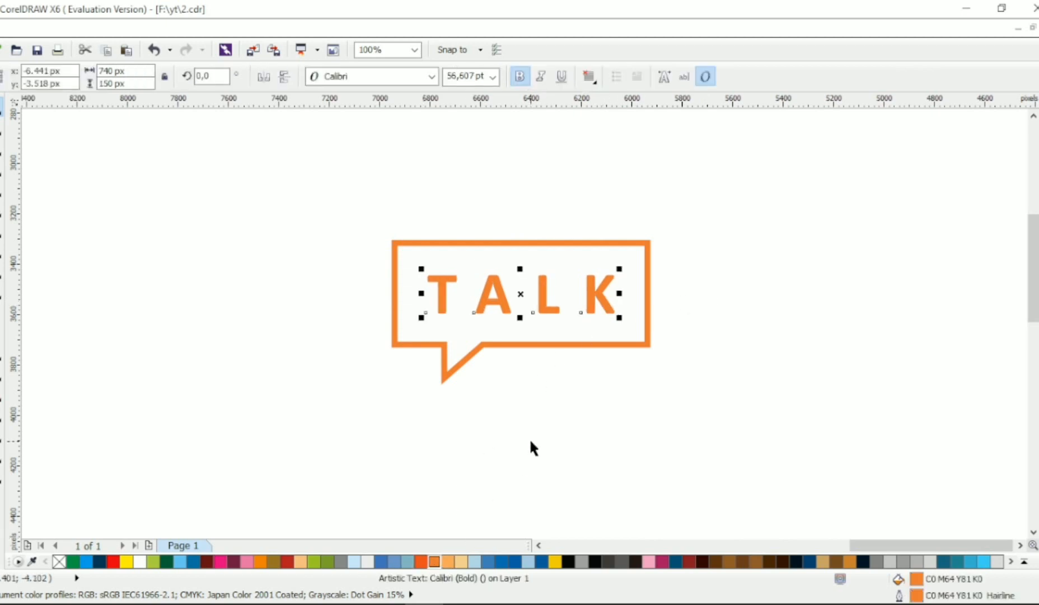
key("ctrl+q")
key("Escape")
left_click_drag(361, 189, 728, 409)
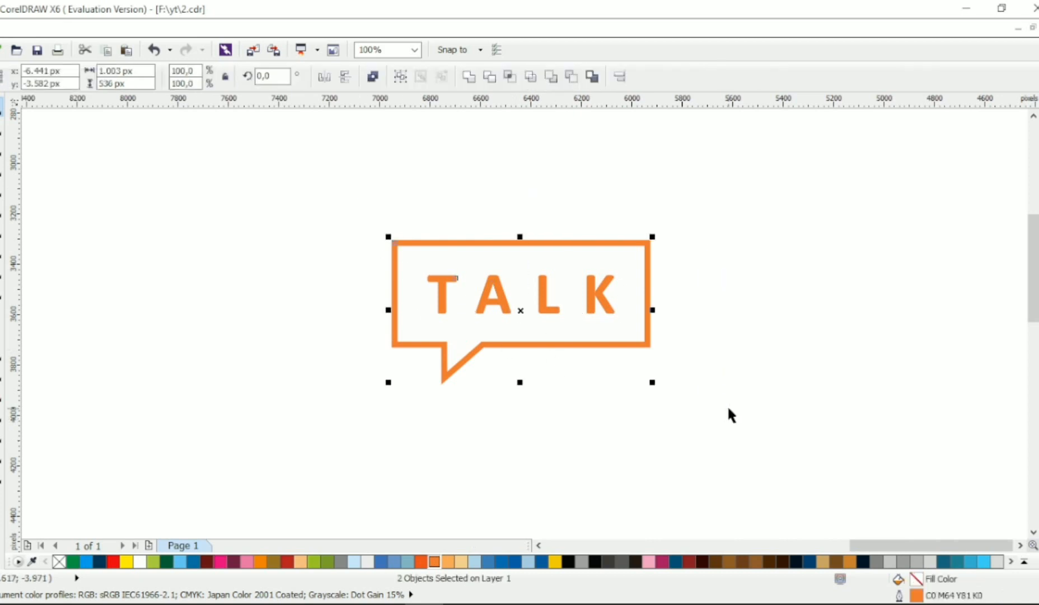
left_click(727, 408)
left_click(619, 341)
left_click_drag(726, 208, 284, 411)
key("ctrl+g")
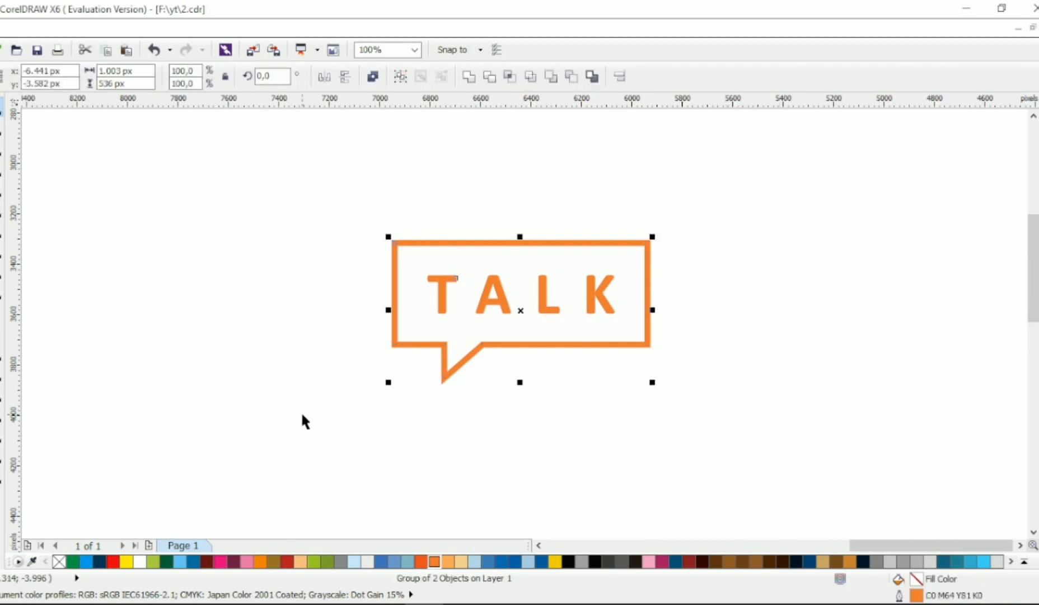
key("ctrl+z")
left_click(446, 352)
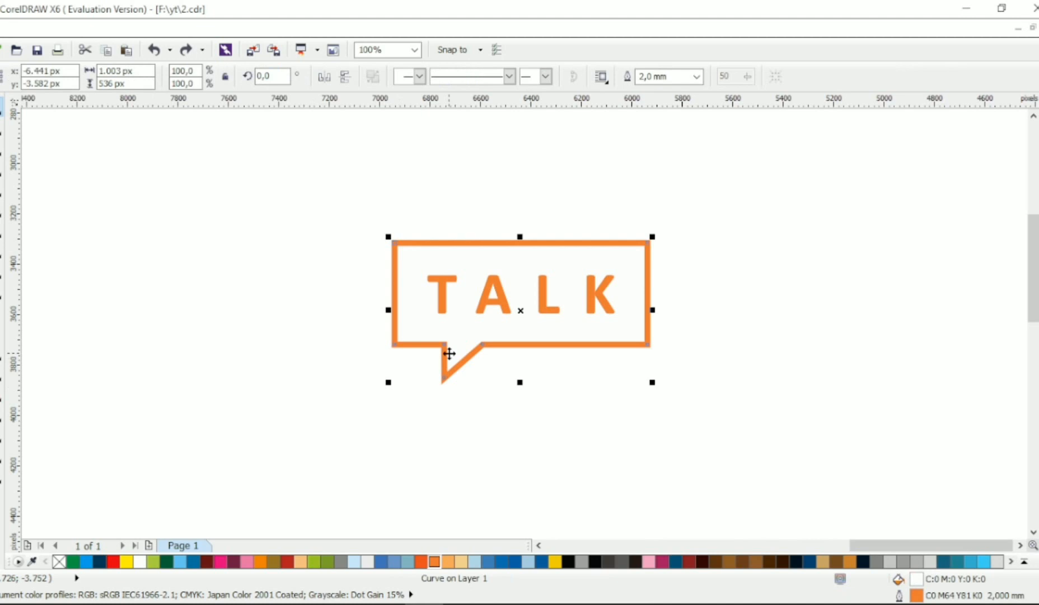
left_click(3, 391)
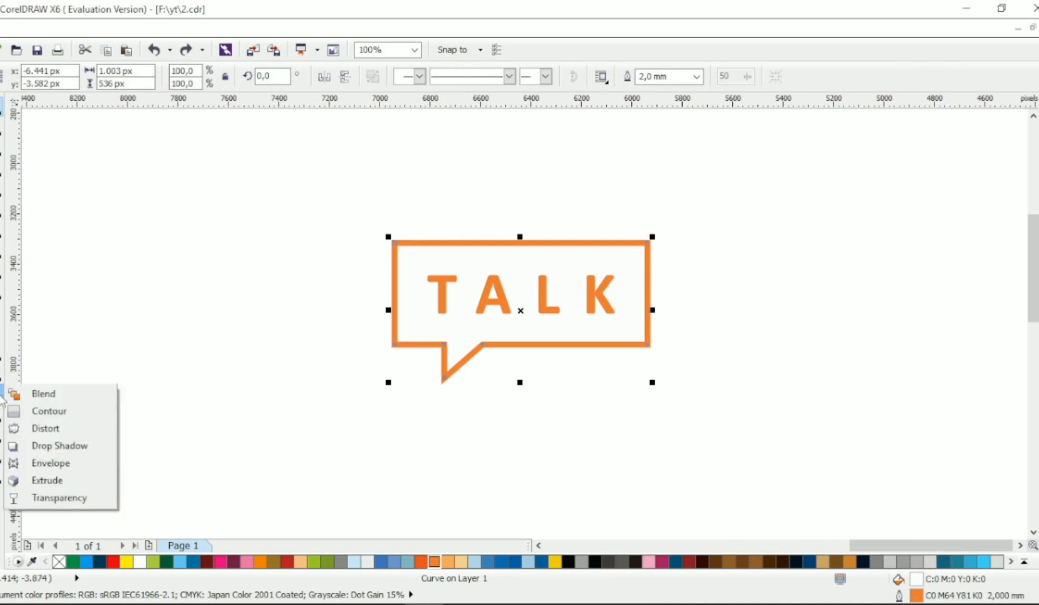
Group the speech bubble with the TALK lettering and apply the Add Perspective effect to the group
left_click_drag(327, 162, 687, 450)
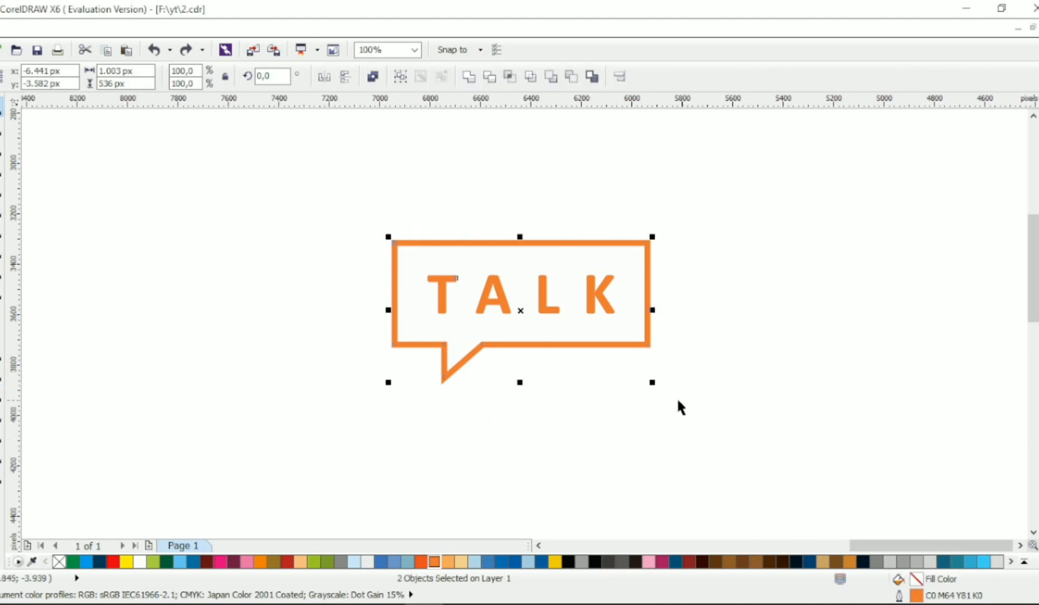
key("ctrl+g")
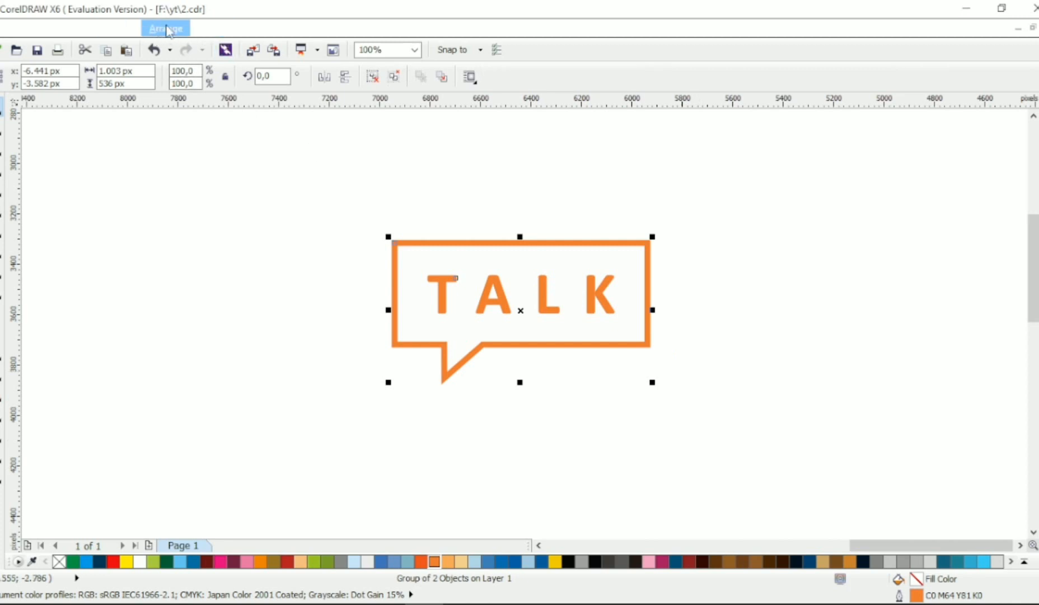
left_click(167, 31)
mouse_move(211, 28)
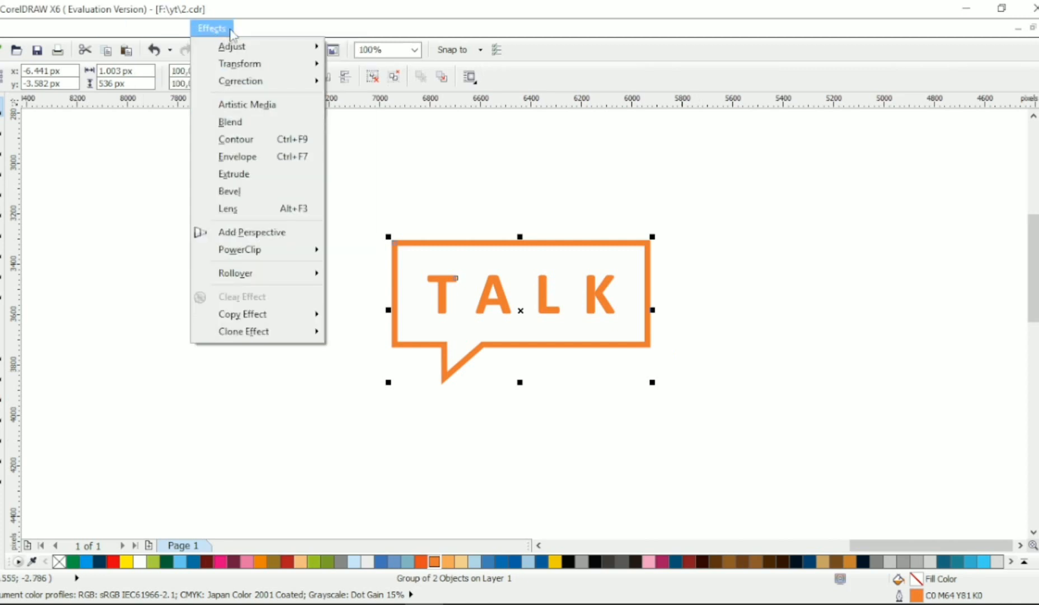
left_click(258, 232)
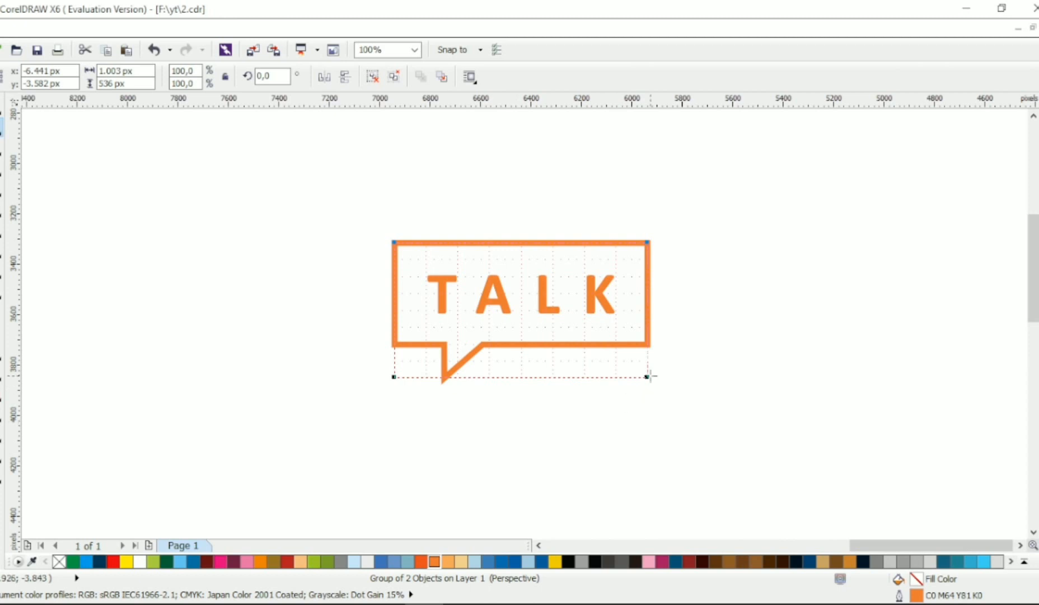
Reshape the group's perspective by moving its four corner points so the bubble slants upward and grows larger toward its right end
left_click_drag(648, 376, 641, 338)
left_click_drag(648, 242, 664, 247)
left_click_drag(394, 242, 431, 262)
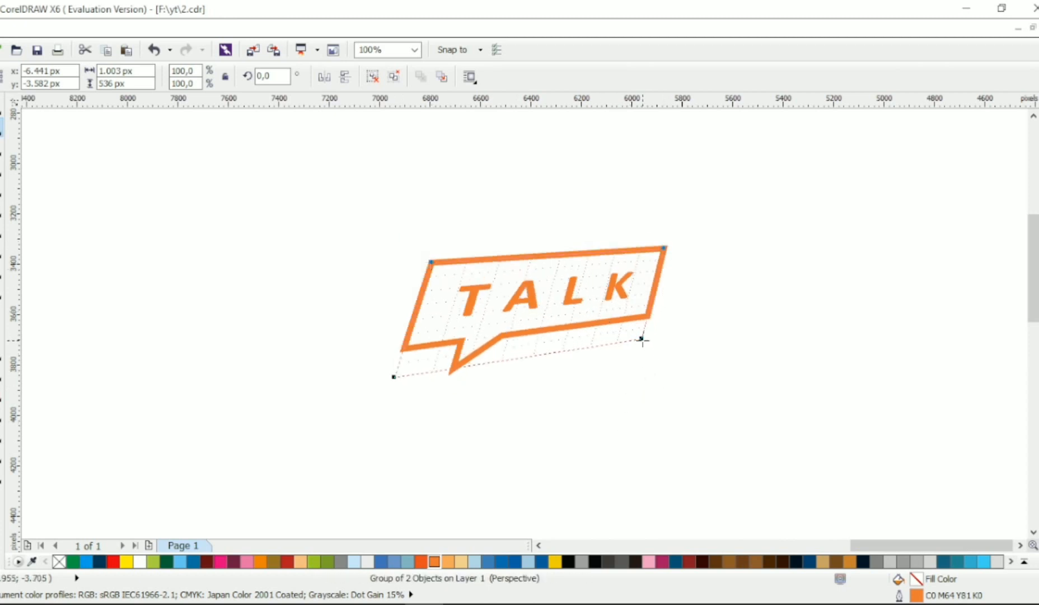
left_click_drag(642, 339, 677, 332)
left_click_drag(394, 378, 405, 342)
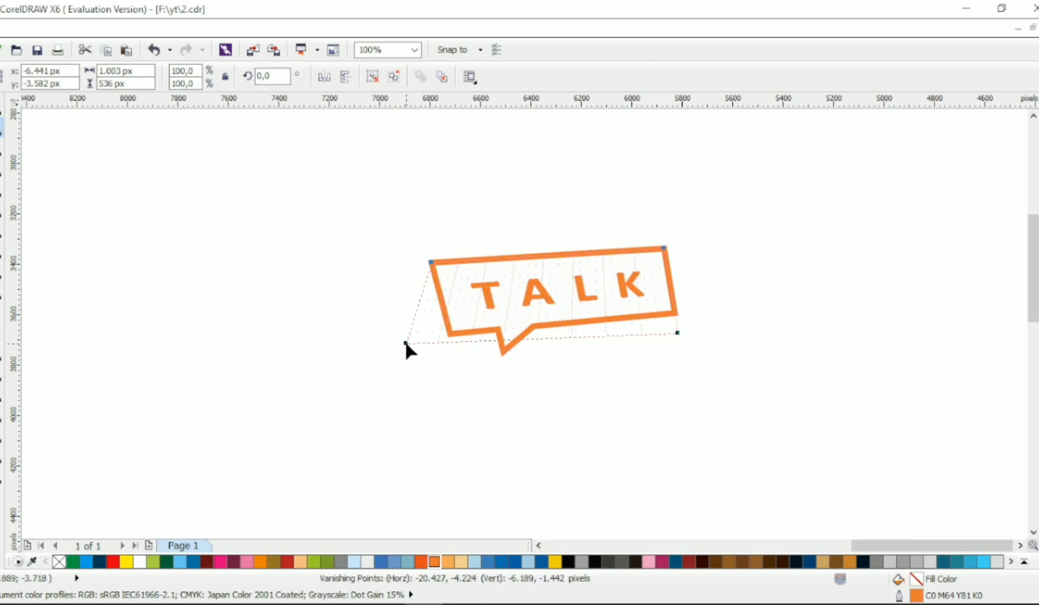
left_click_drag(678, 334, 674, 325)
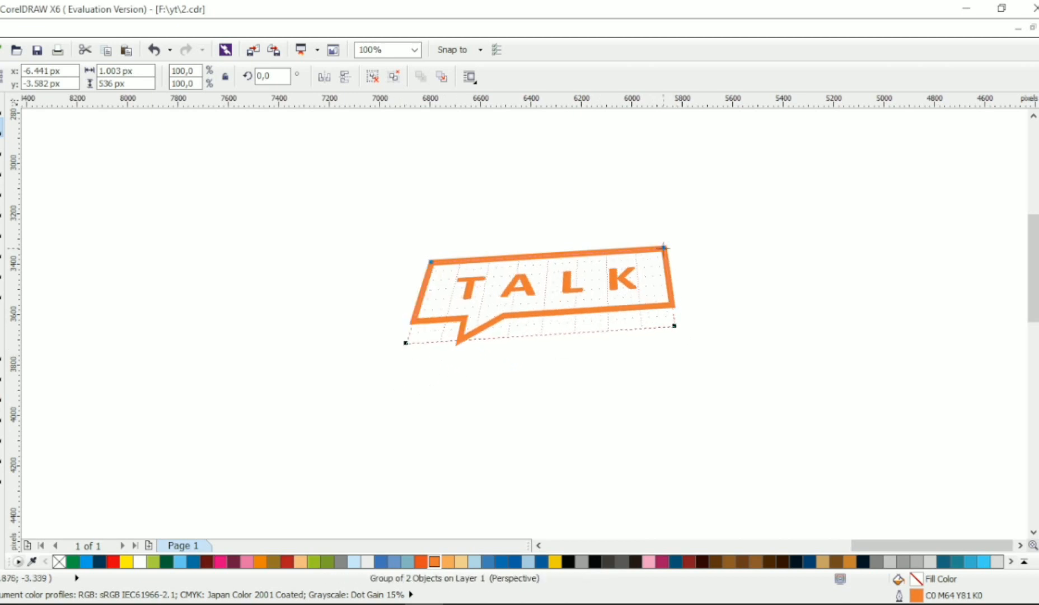
left_click_drag(664, 247, 648, 217)
mouse_move(675, 327)
left_mouse_down()
mouse_move(652, 290)
mouse_move(687, 332)
left_mouse_up()
left_click_drag(405, 343, 439, 372)
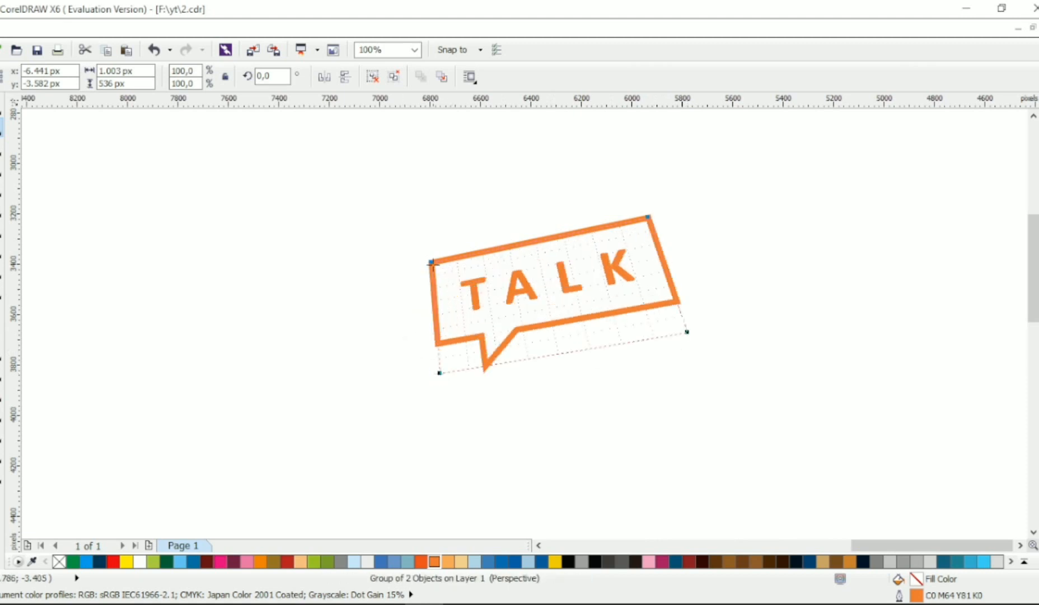
left_click_drag(430, 262, 482, 278)
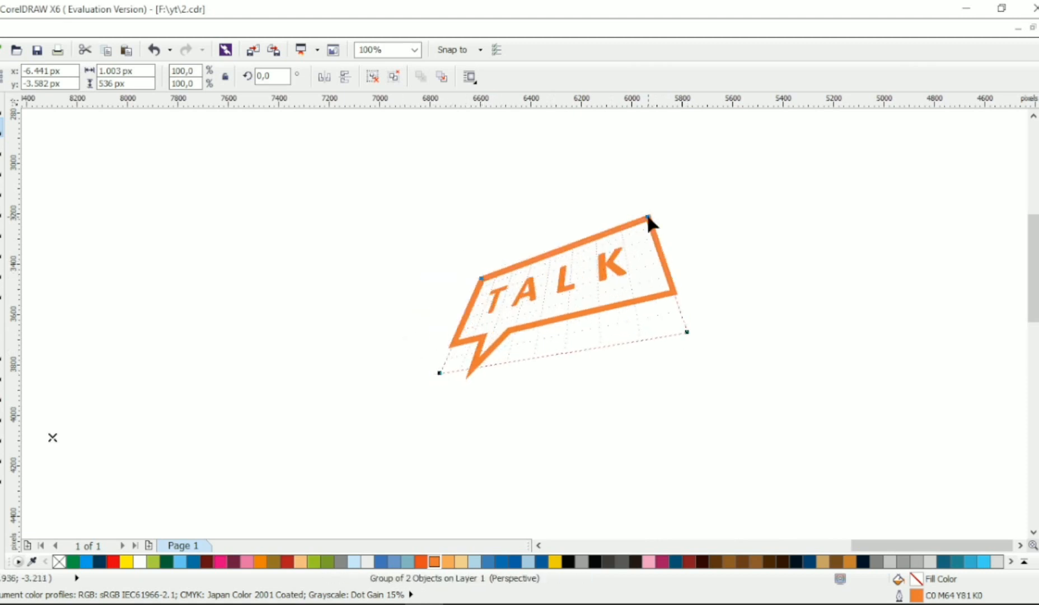
mouse_move(648, 216)
left_mouse_down()
mouse_move(651, 231)
mouse_move(648, 223)
left_mouse_up()
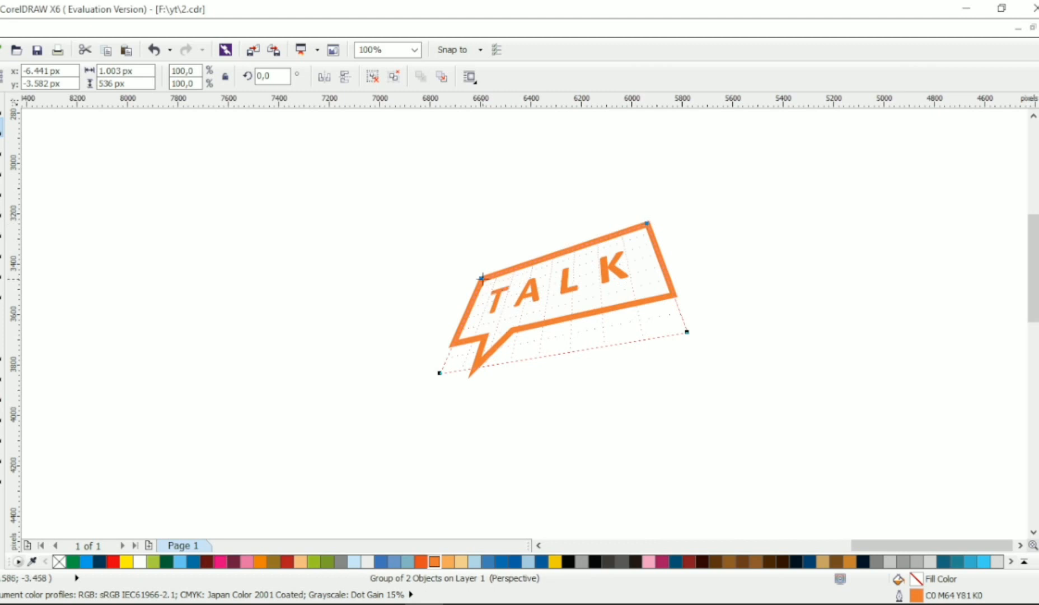
left_click_drag(482, 278, 452, 289)
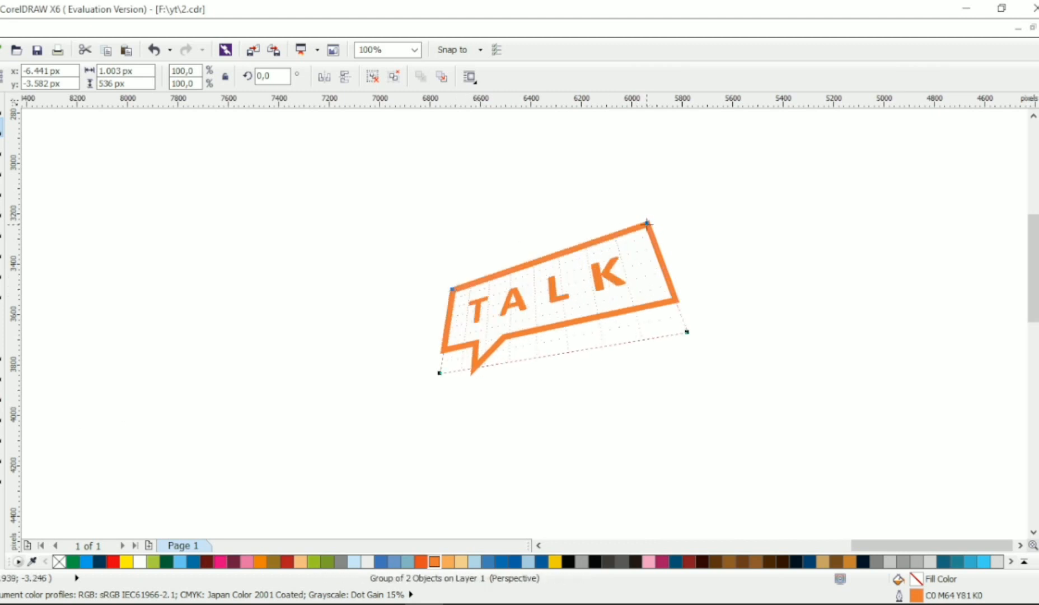
mouse_move(647, 223)
left_mouse_down()
mouse_move(664, 234)
mouse_move(652, 223)
left_mouse_up()
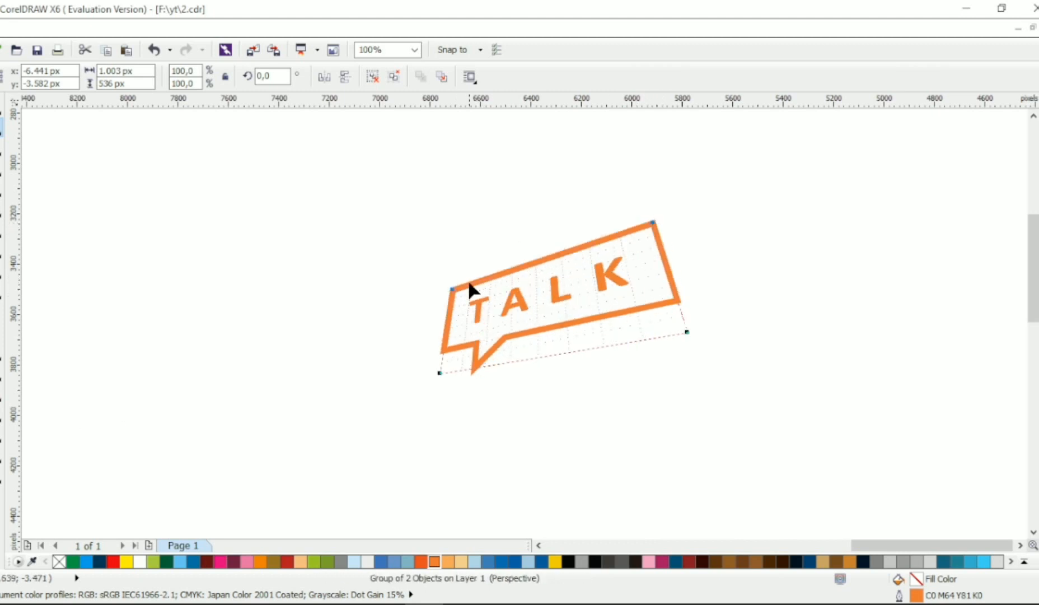
left_click_drag(453, 289, 469, 286)
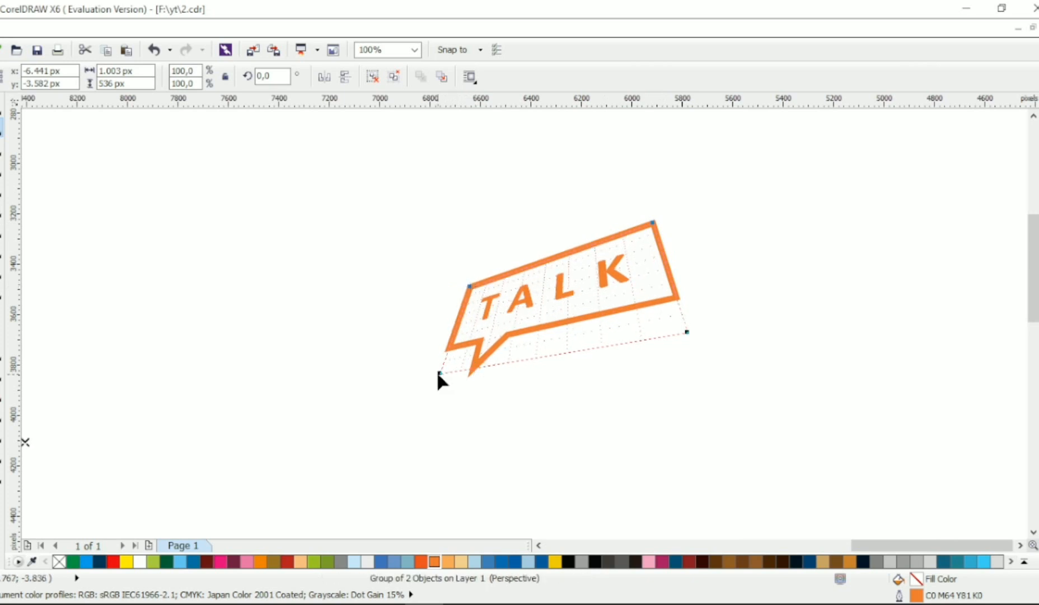
mouse_move(438, 373)
left_mouse_down()
mouse_move(445, 355)
mouse_move(451, 376)
left_mouse_up()
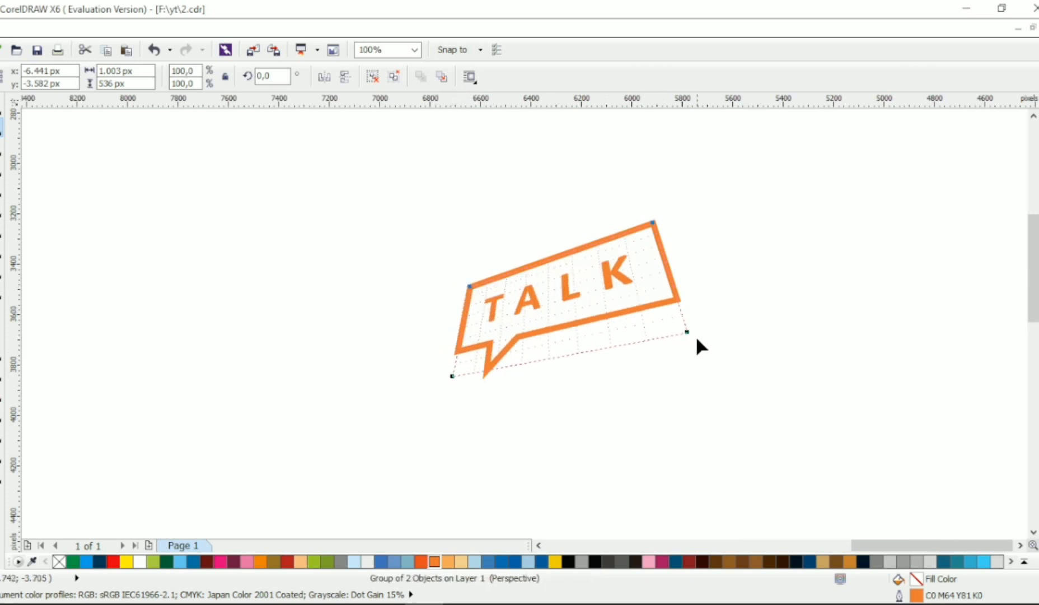
mouse_move(686, 332)
left_mouse_down()
mouse_move(684, 309)
mouse_move(680, 329)
mouse_move(662, 319)
mouse_move(698, 325)
mouse_move(691, 350)
left_mouse_up()
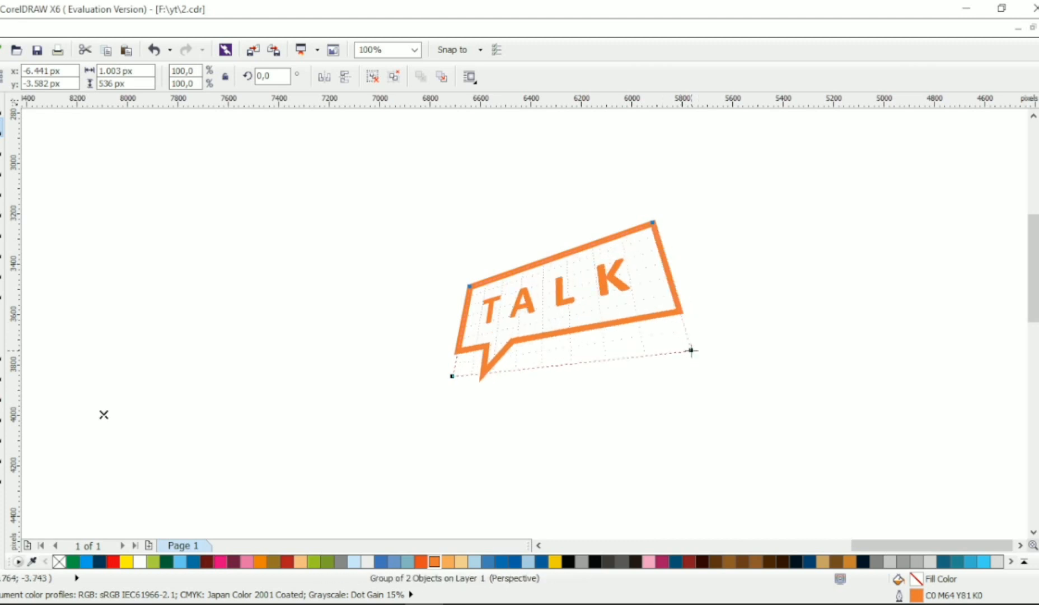
Fine-tune the group's perspective by shifting its two upper corner points, its lower-left corner point and the horizontal vanishing point
left_click_drag(471, 289, 467, 281)
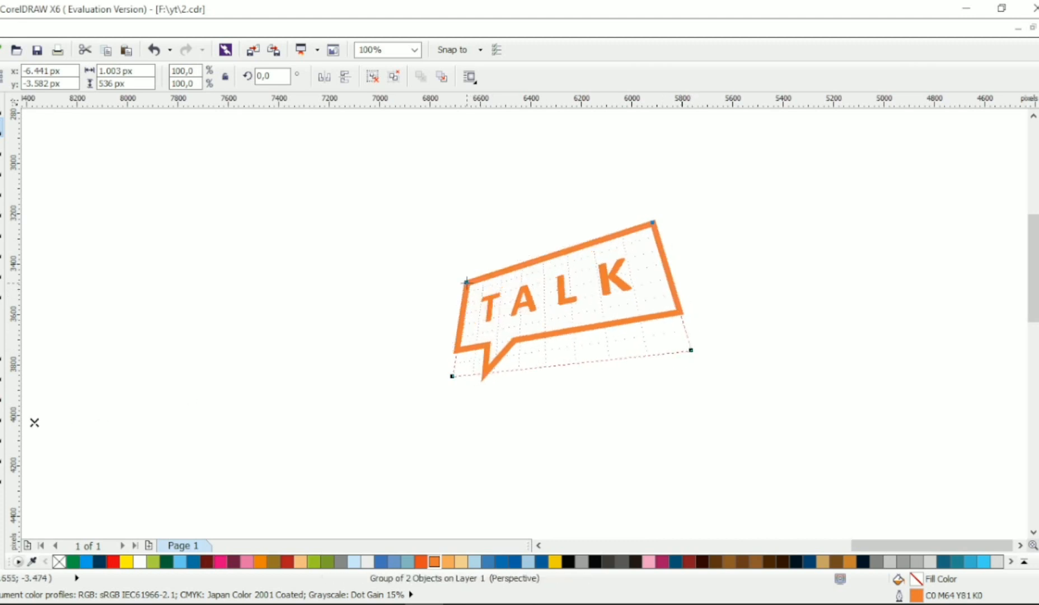
mouse_move(456, 374)
left_mouse_down()
mouse_move(427, 367)
mouse_move(455, 371)
mouse_move(464, 357)
mouse_move(452, 370)
left_mouse_up()
mouse_move(653, 223)
left_mouse_down()
mouse_move(683, 230)
mouse_move(604, 219)
mouse_move(649, 236)
mouse_move(651, 216)
mouse_move(651, 230)
mouse_move(642, 215)
left_mouse_up()
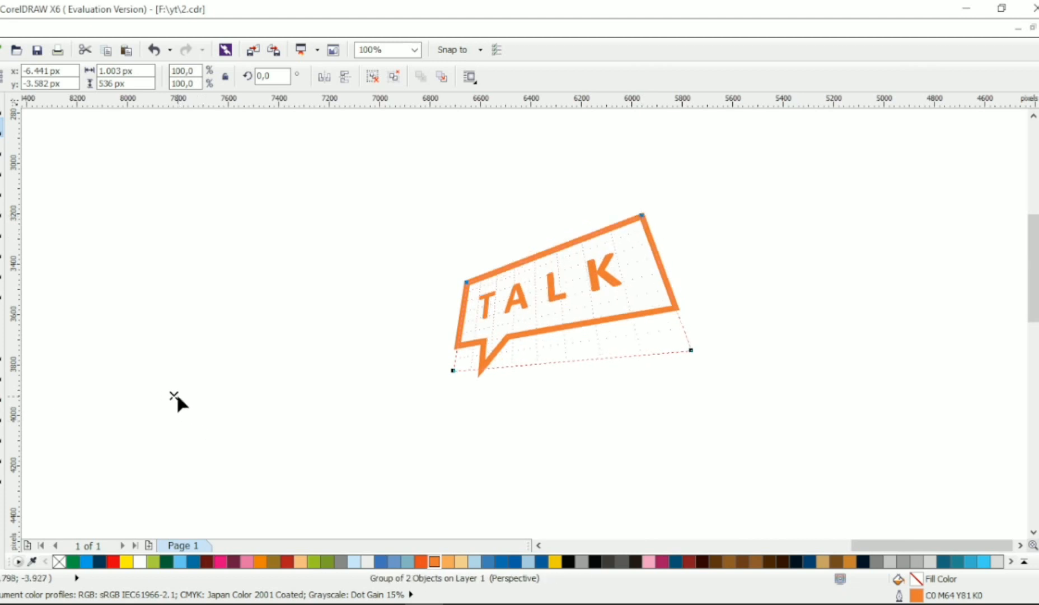
mouse_move(174, 396)
left_mouse_down()
mouse_move(203, 362)
mouse_move(227, 380)
mouse_move(174, 392)
mouse_move(198, 393)
left_mouse_up()
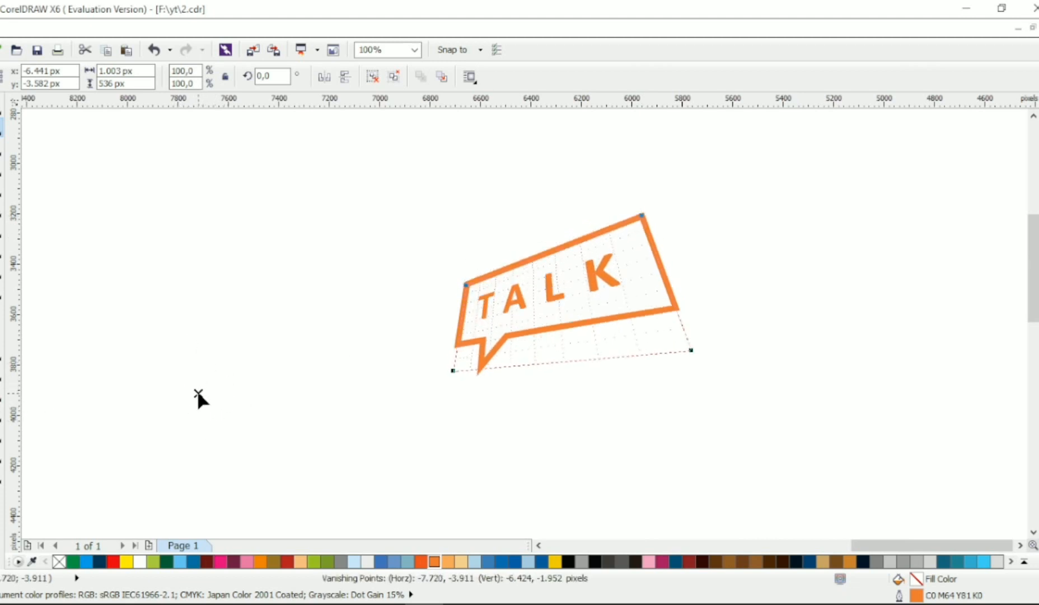
left_click_drag(643, 216, 670, 216)
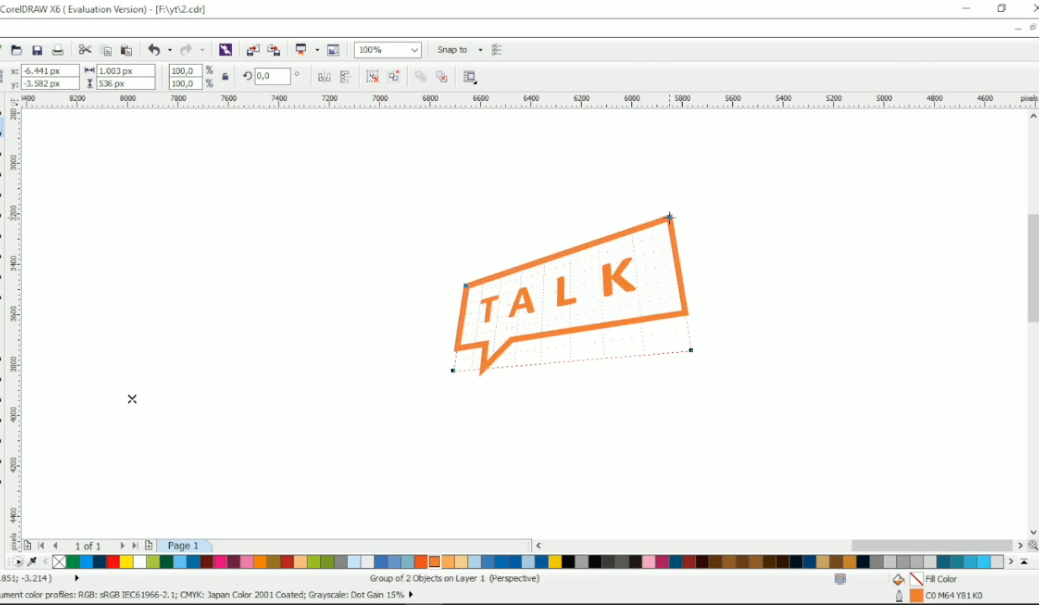
Adjust the perspective corner points so the bubble's right side stands vertical and its top edge slopes more gently
left_click_drag(695, 345, 707, 320)
mouse_move(452, 371)
left_mouse_down()
mouse_move(496, 363)
mouse_move(444, 369)
left_mouse_up()
left_click_drag(696, 330, 654, 337)
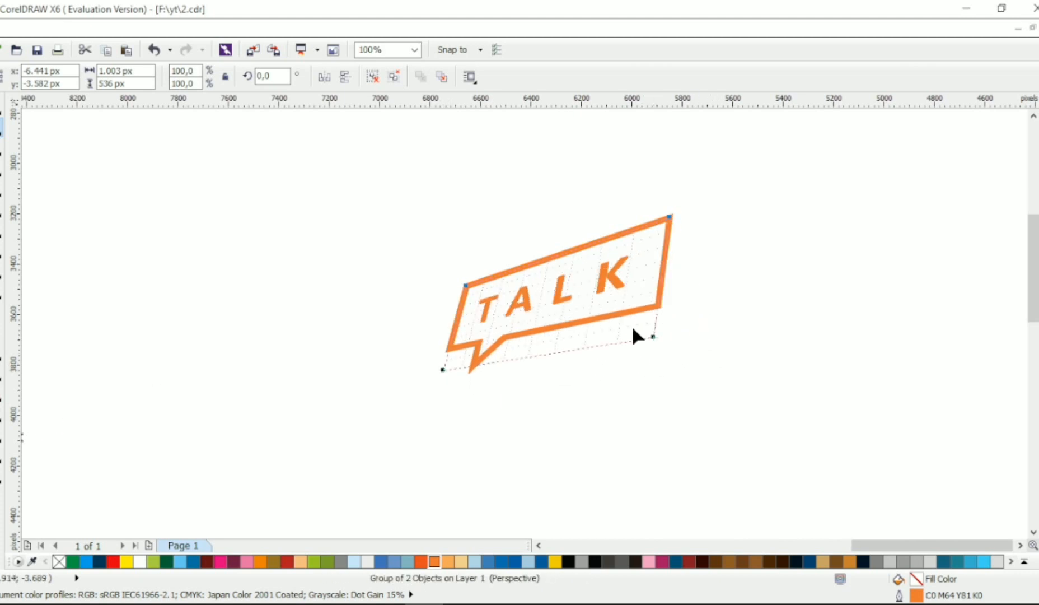
mouse_move(464, 287)
left_mouse_down()
mouse_move(482, 264)
mouse_move(465, 295)
mouse_move(468, 282)
left_mouse_up()
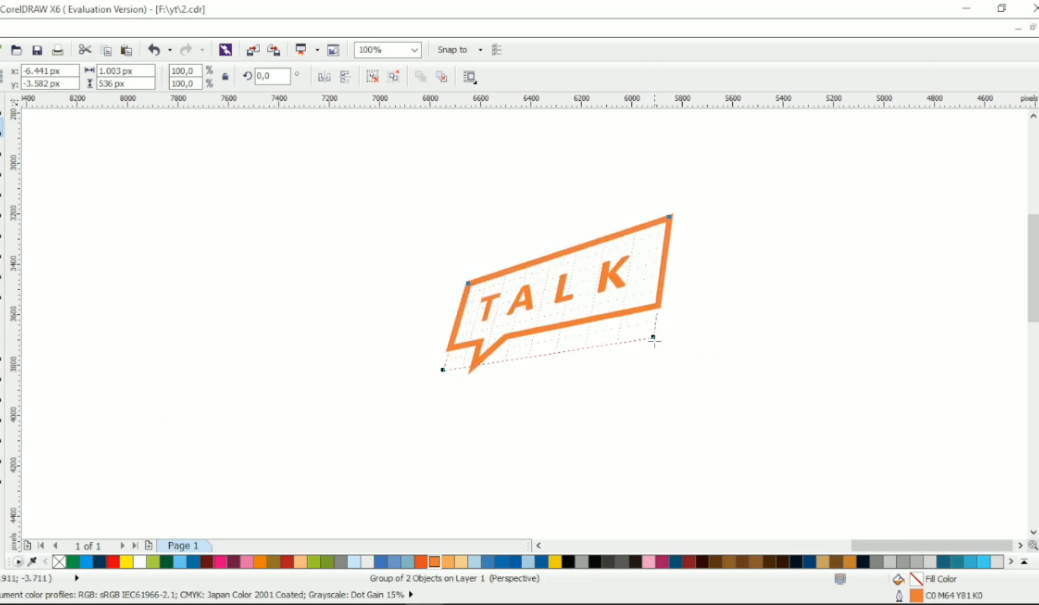
left_click_drag(653, 339, 660, 338)
left_click_drag(669, 216, 659, 236)
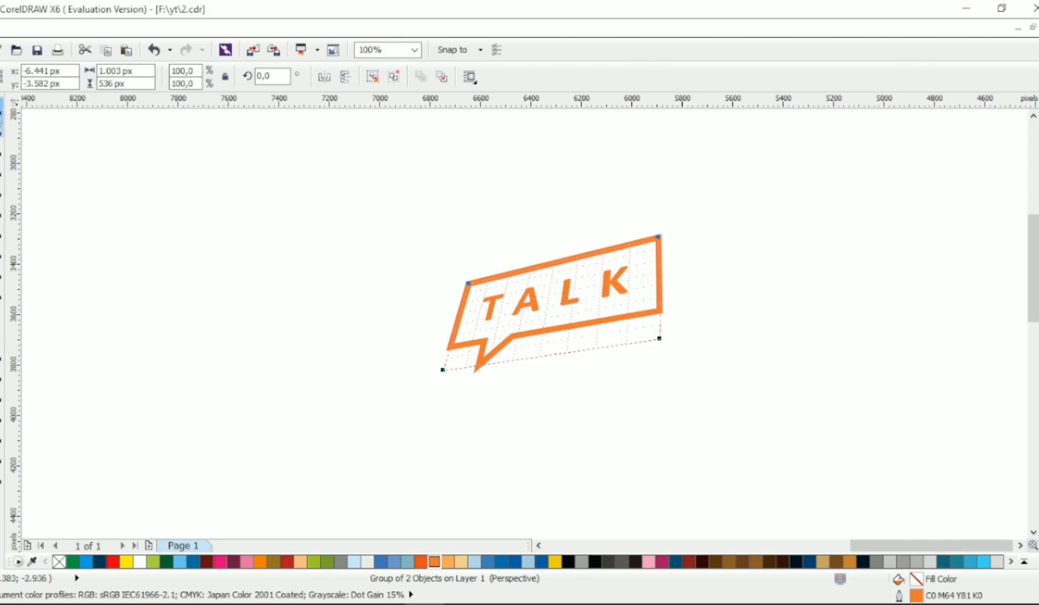
Move the bubble group to the left and ungroup it into the speech bubble and the TALK lettering
key("space")
left_click_drag(531, 307, 476, 303)
left_click(373, 77)
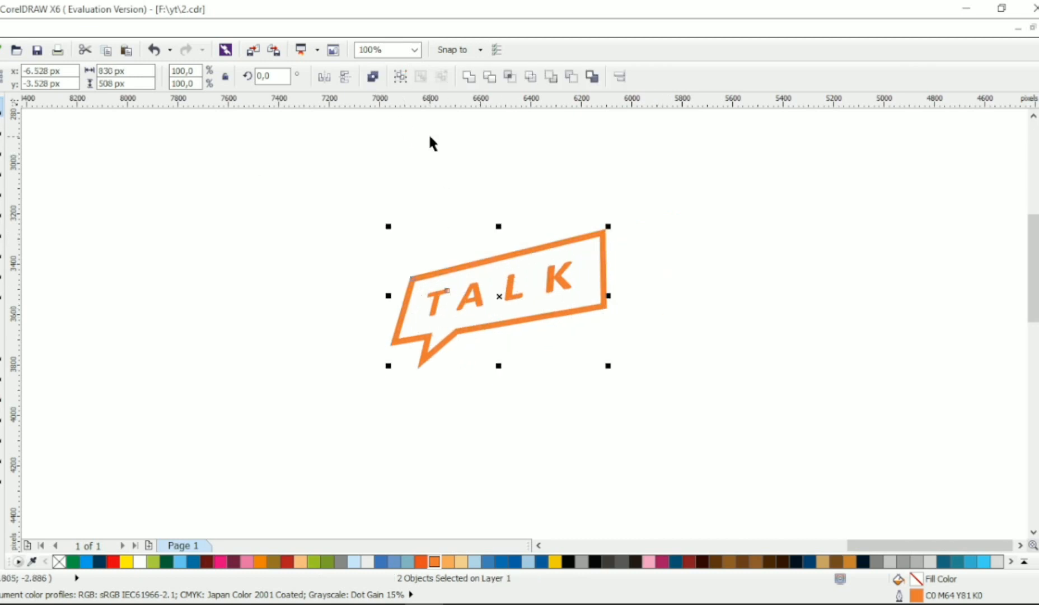
left_click(429, 143)
Duplicate the speech bubble about 120 px right and 160 px lower, behind the original, and fill the copy orange (C0 M64 Y81 K0)
left_click(605, 245)
left_click(680, 250)
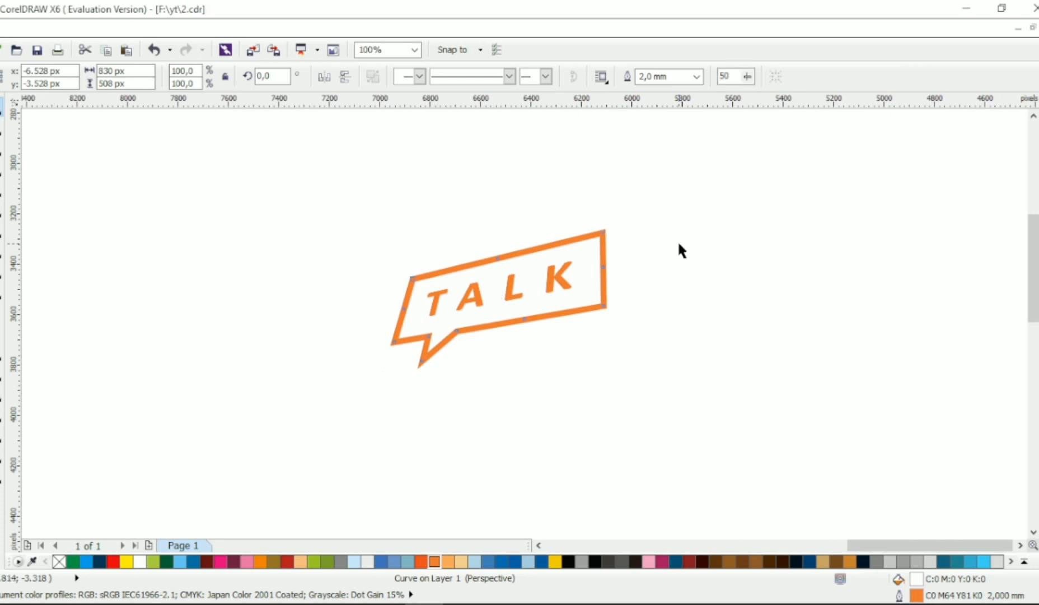
left_click_drag(604, 308, 633, 350)
key("Escape")
right_click(633, 346)
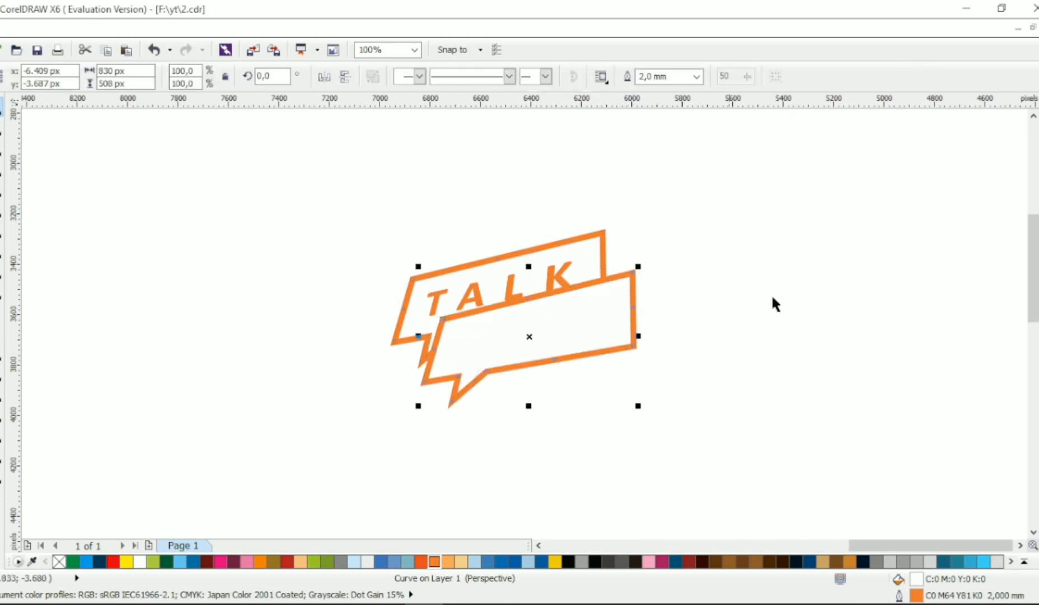
left_click(435, 562)
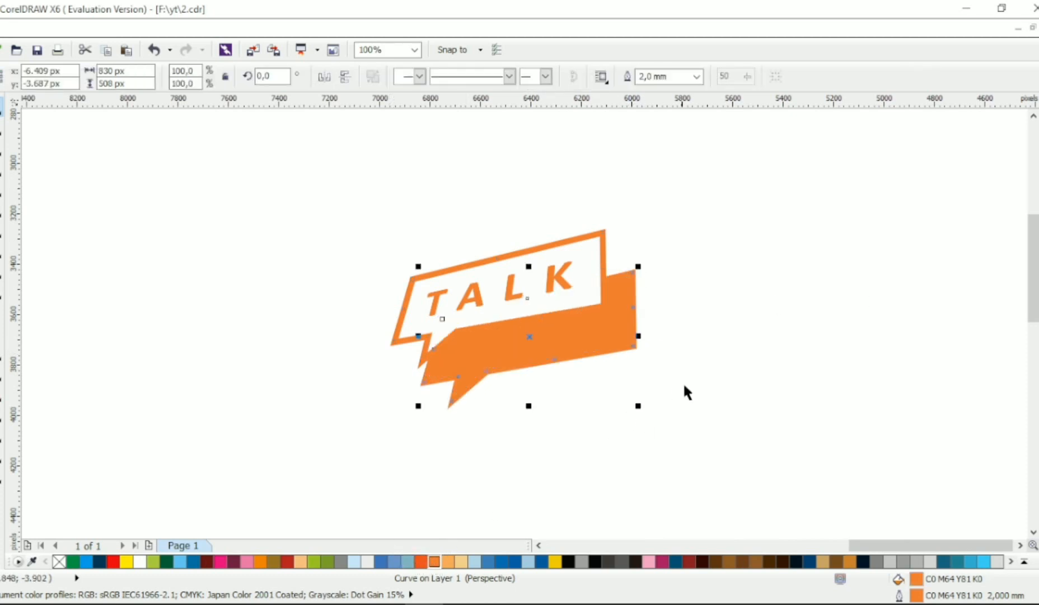
Delete the surplus midpoint nodes along the edges of the orange bubble copy
left_click(711, 414)
left_click(477, 375)
key("F10")
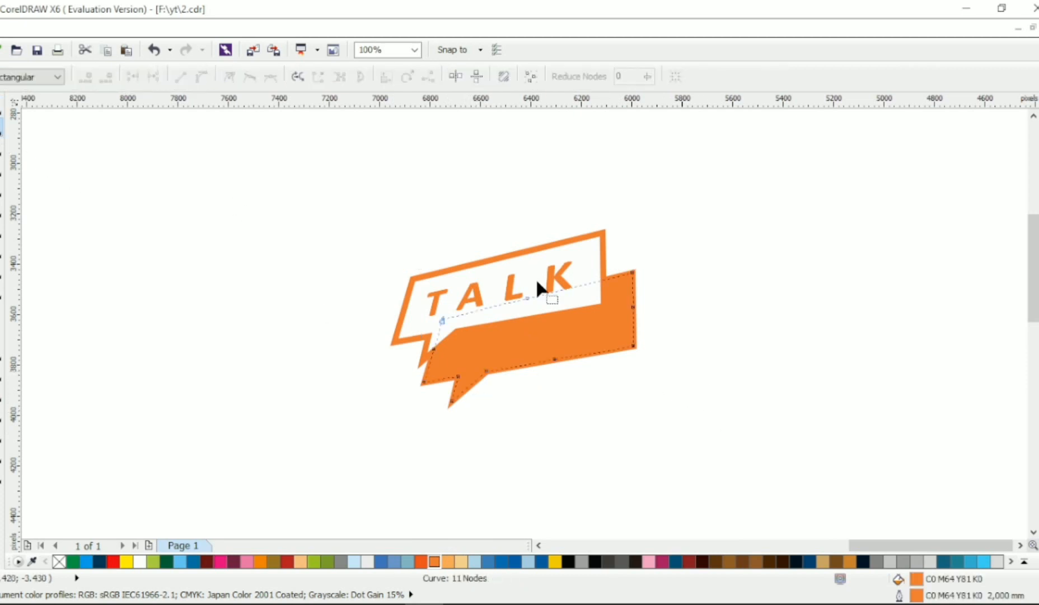
key("ctrl+a")
left_click(436, 345)
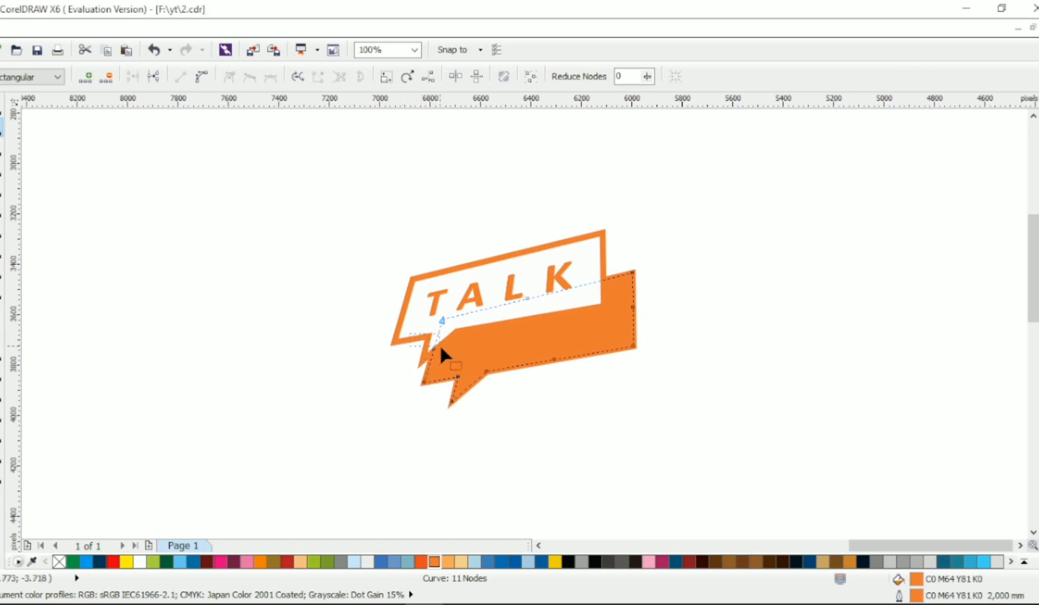
key("Delete")
left_click(632, 306)
key("Delete")
left_click_drag(515, 283, 578, 375)
key("Delete")
Add a node to the orange copy's top edge, placing it on the front bubble's upper-right corner, and move its upper-left node to the front's lower-left corner
scroll(619, 269, "up", 1)
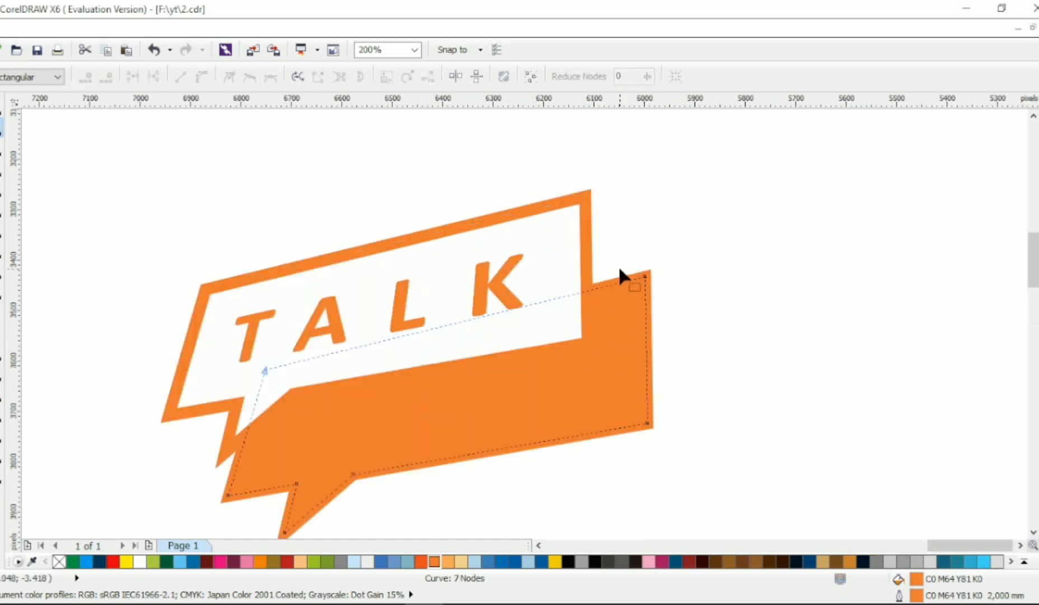
double_click(556, 301)
left_click_drag(556, 302, 589, 199)
left_click_drag(589, 198, 588, 197)
left_click_drag(269, 378, 169, 427)
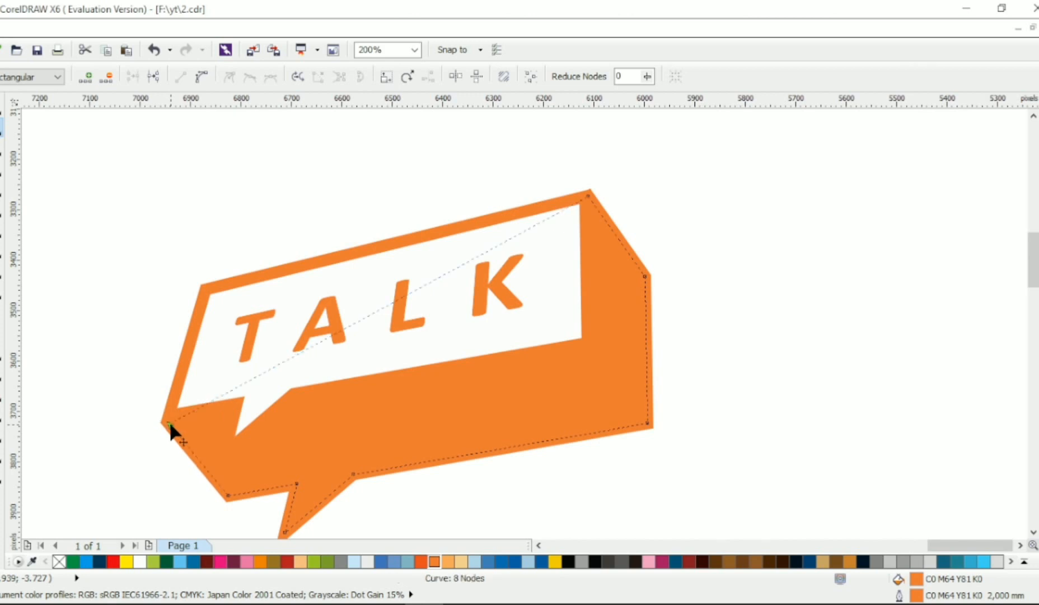
Replace the inner tail node of the orange side shape with a new node closer to its lower-left corner
scroll(285, 399, "down", 2)
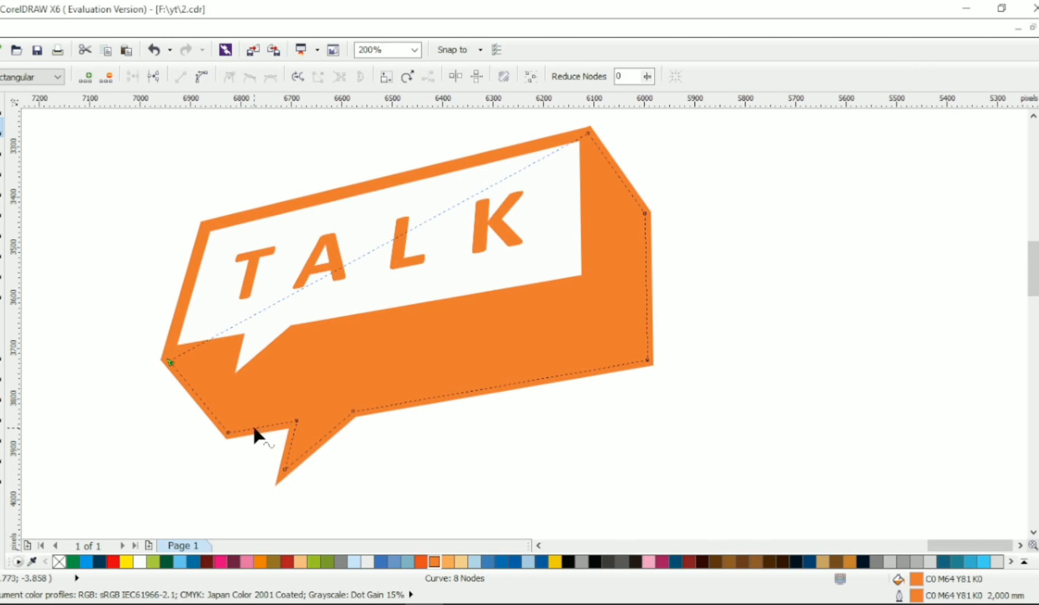
double_click(256, 428)
double_click(296, 421)
scroll(353, 412, "down", 2)
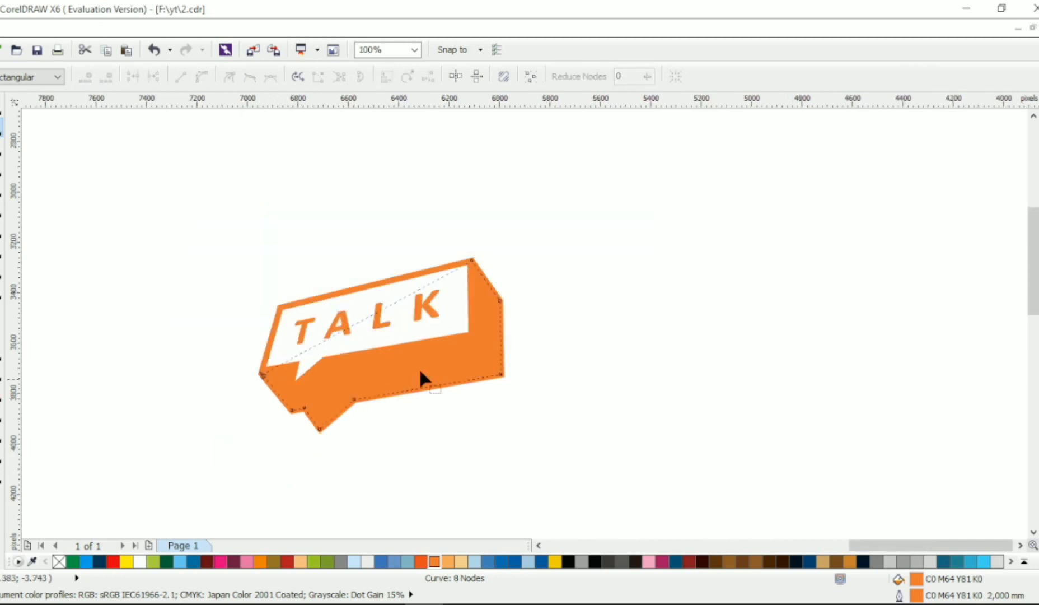
left_click(287, 211)
scroll(550, 330, "left", 3)
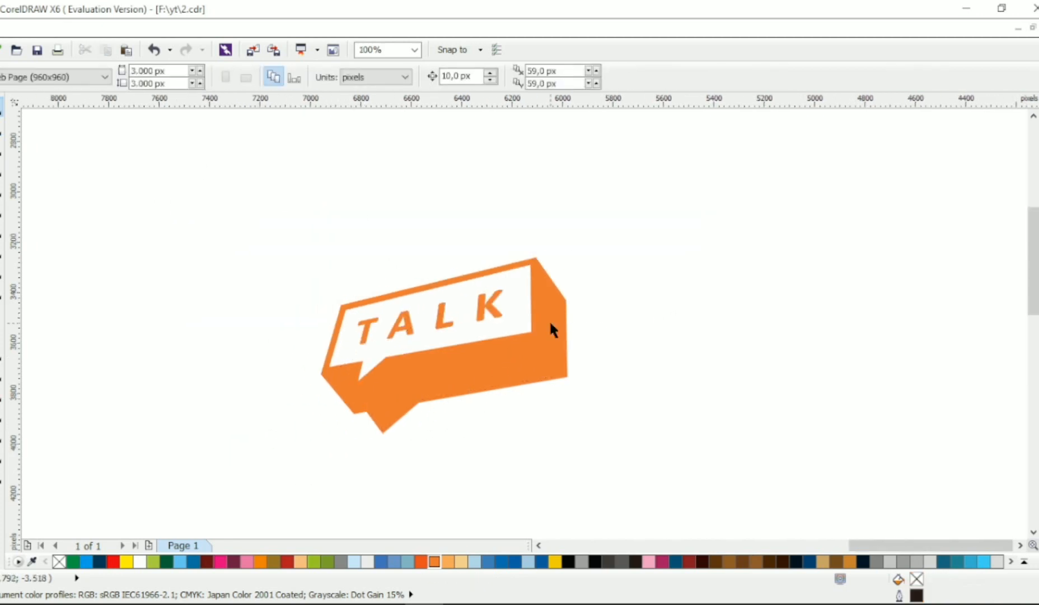
scroll(584, 313, "down", 1)
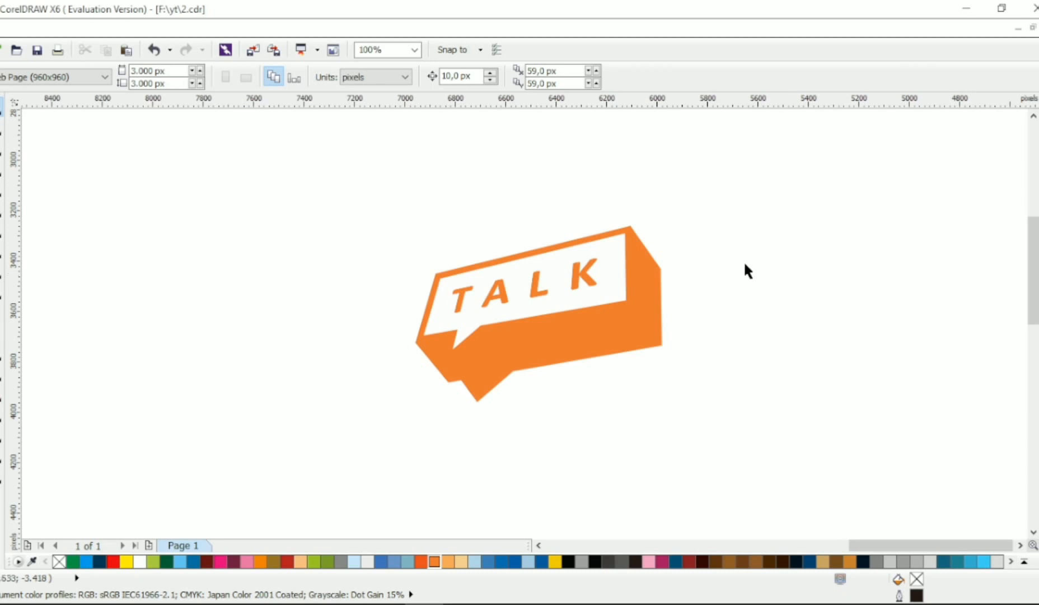
Try to weld the front bubble's frame to the orange side shape
left_click(616, 230)
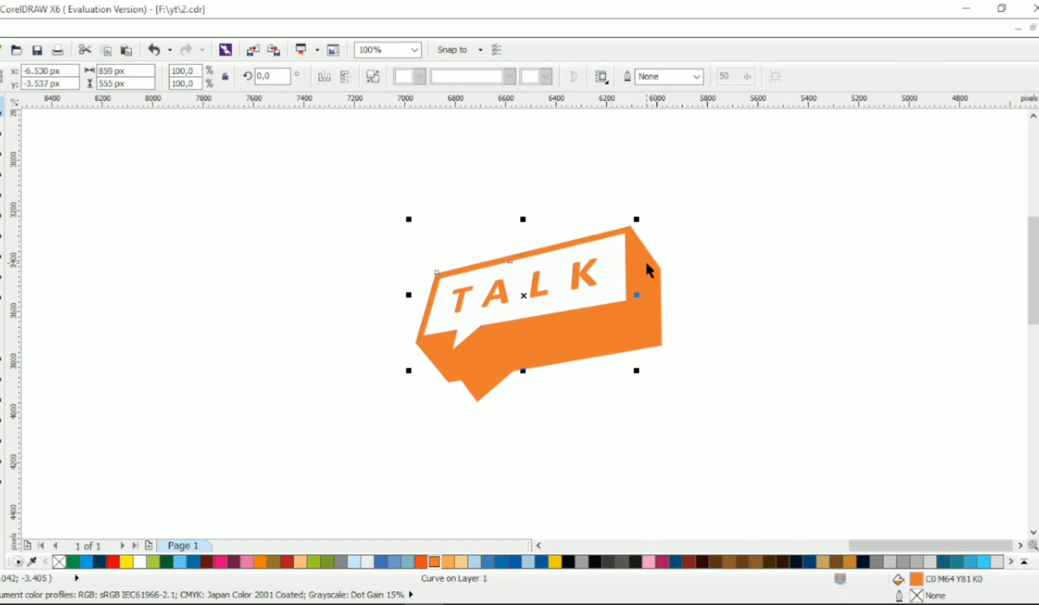
left_click(613, 251)
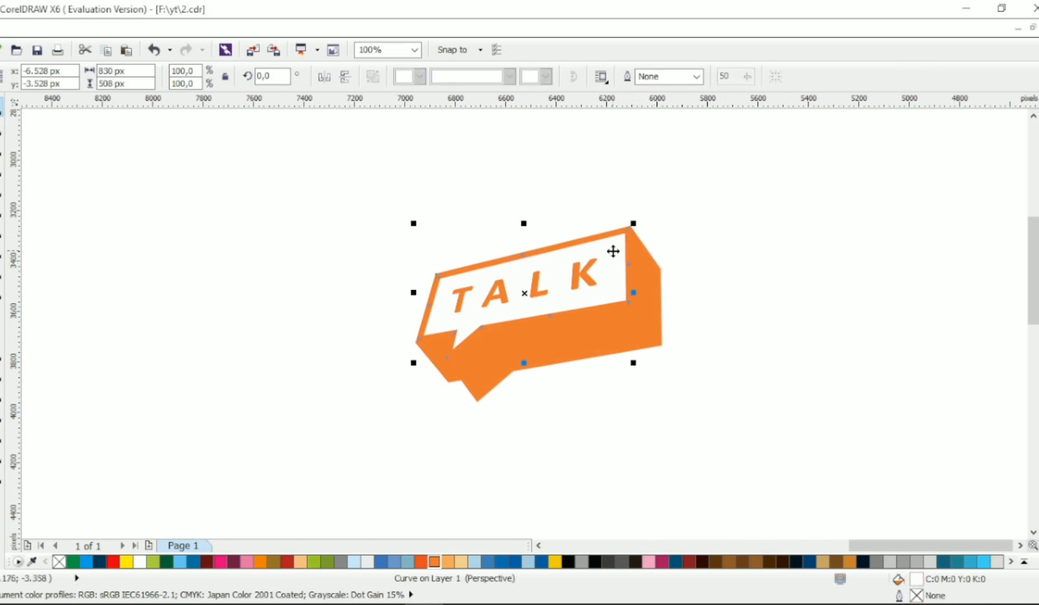
left_click(651, 262, "shift")
left_click(470, 76)
left_click(667, 205)
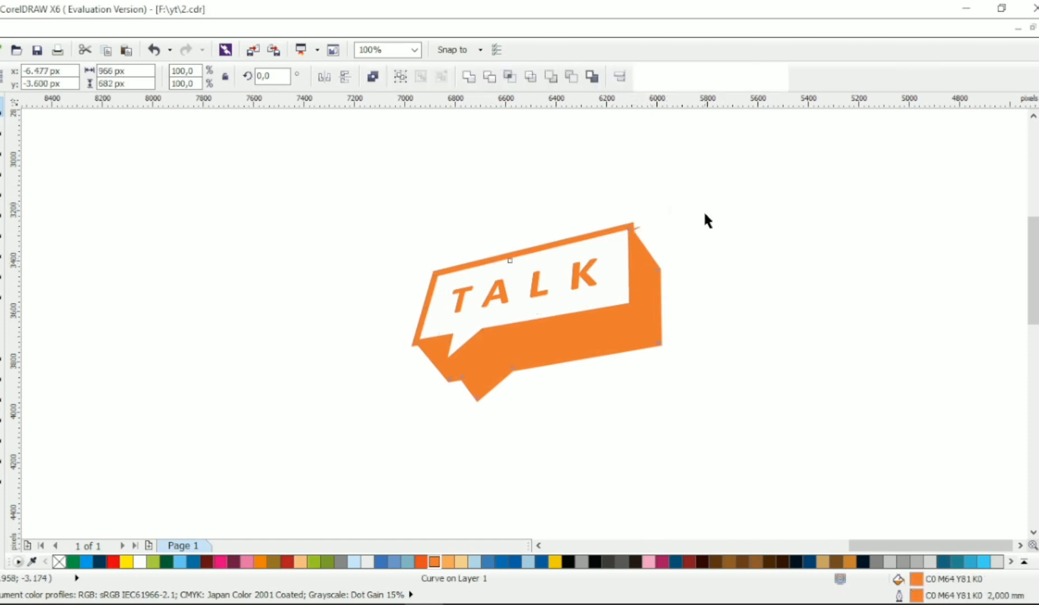
key("ctrl+z")
Convert the outline of the orange side shape to an object
left_click(656, 268)
key("ctrl+shift+q")
left_click(637, 233)
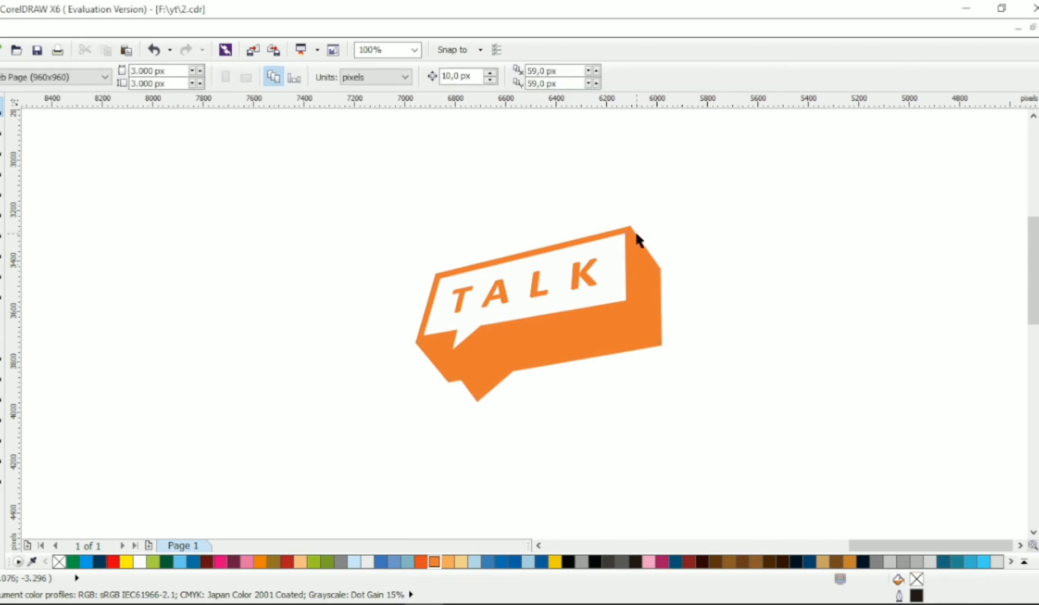
Weld the front bubble's frame, the orange side shape and its converted outline into one curve
scroll(637, 233, "up", 1)
left_click(638, 233)
left_click(639, 288, "shift")
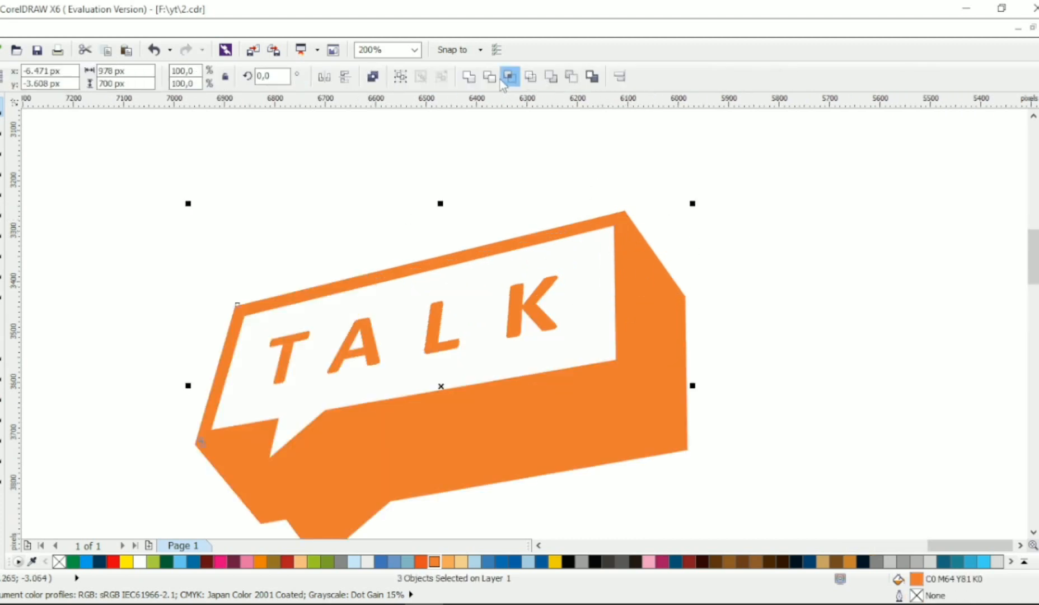
left_click(469, 76)
key("ctrl+z")
left_click(675, 199)
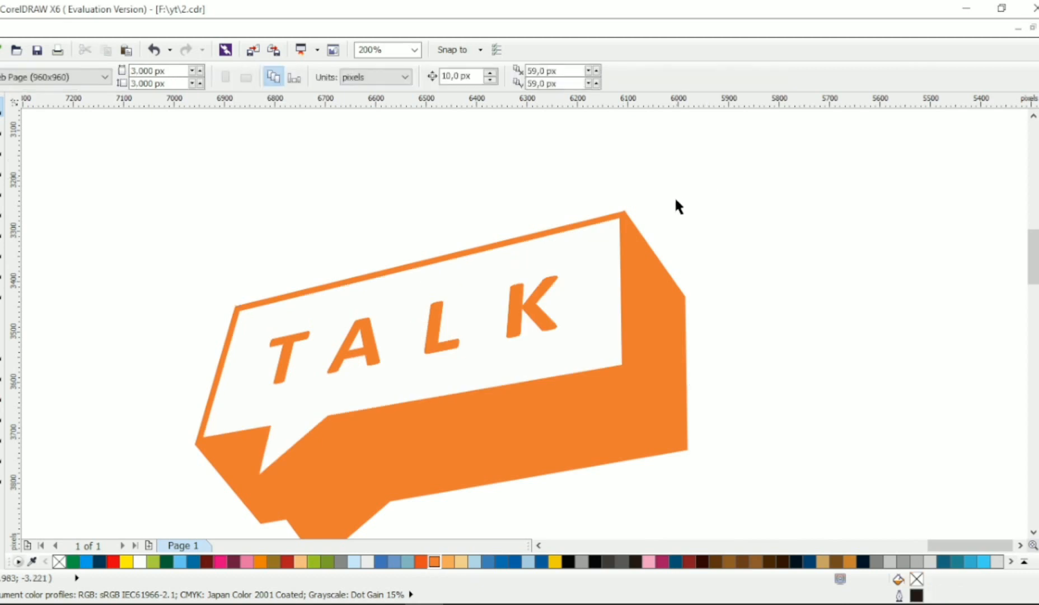
Trim the welded orange shape with the white bubble face
left_click(600, 248)
left_click(653, 274, "shift")
left_click(495, 83)
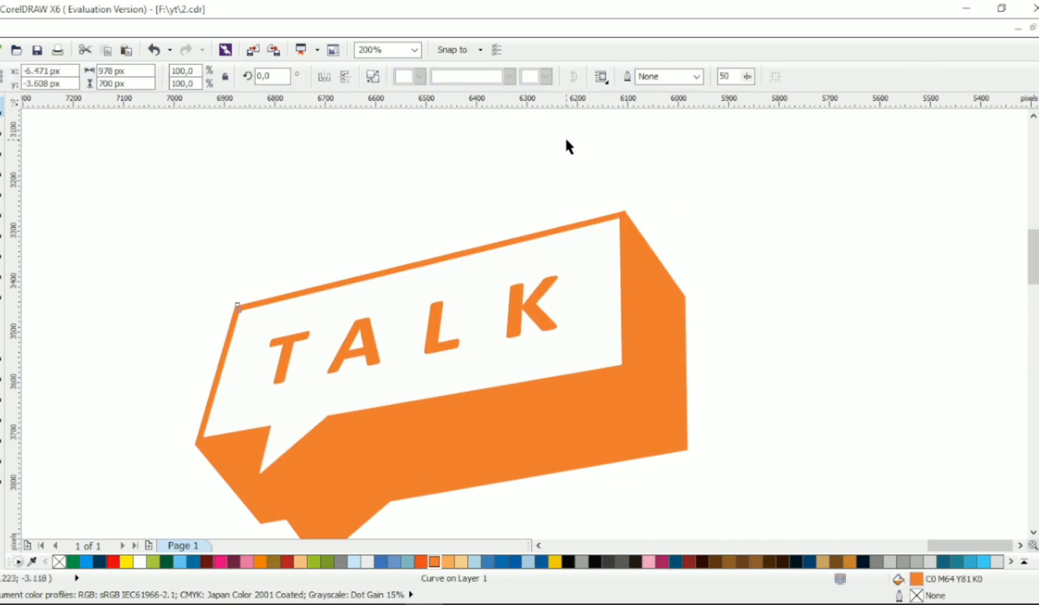
key("ctrl+z")
Delete the stray nodes at the orange shape's upper-right corner to leave one clean point
left_click(676, 215)
left_click(642, 258)
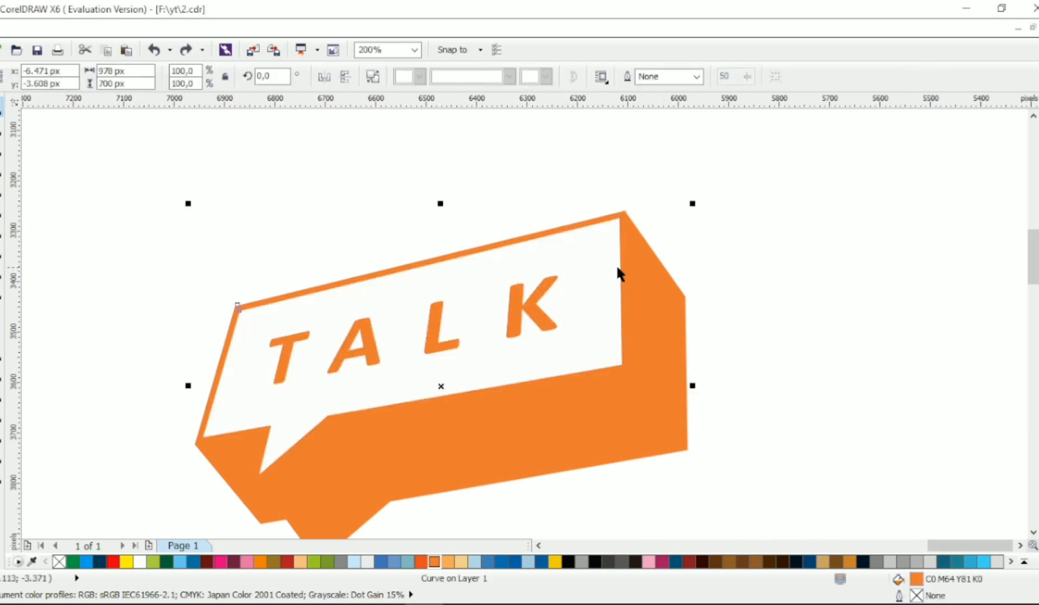
left_click(3, 132)
scroll(613, 221, "up", 2)
scroll(614, 223, "up", 6)
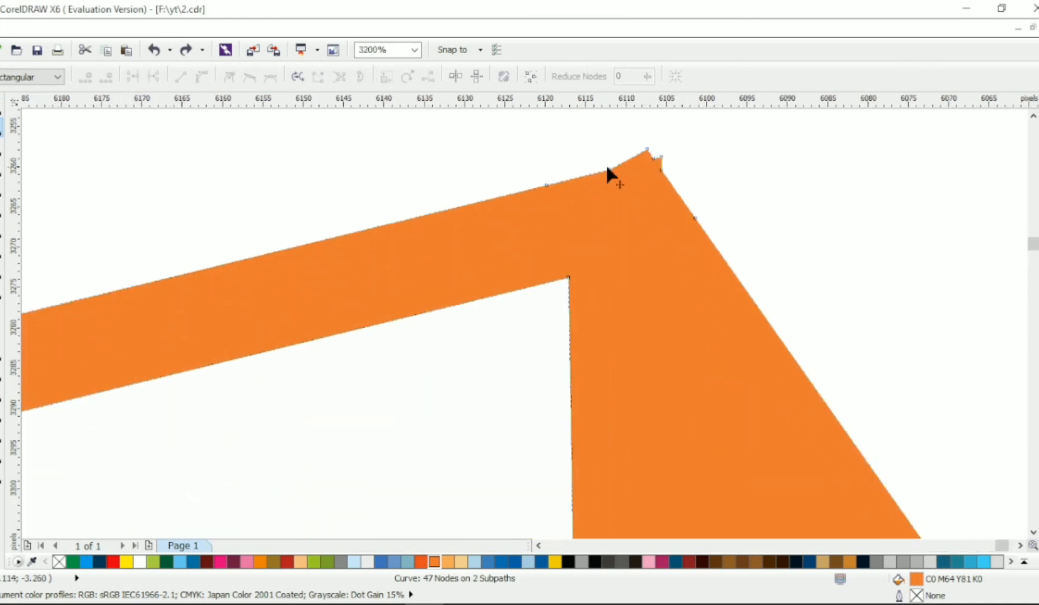
left_click_drag(693, 148, 652, 246)
key("Delete")
left_click(647, 149)
key("Delete")
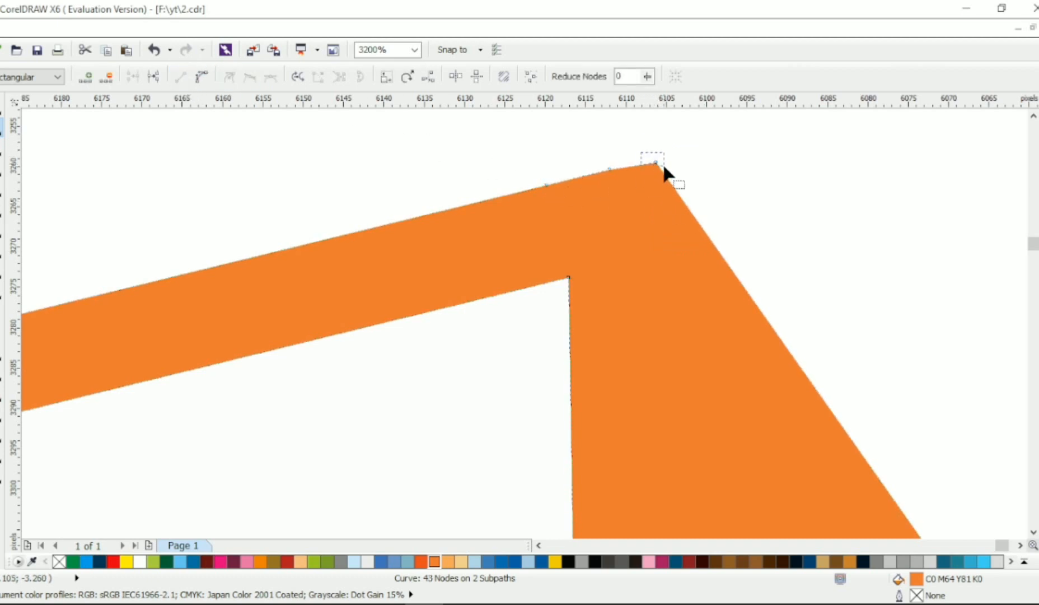
left_click_drag(655, 161, 522, 204)
key("Delete")
Delete the stray nodes that form a small spur at the orange shape's far-left corner
scroll(608, 252, "down", 3)
scroll(616, 303, "down", 2)
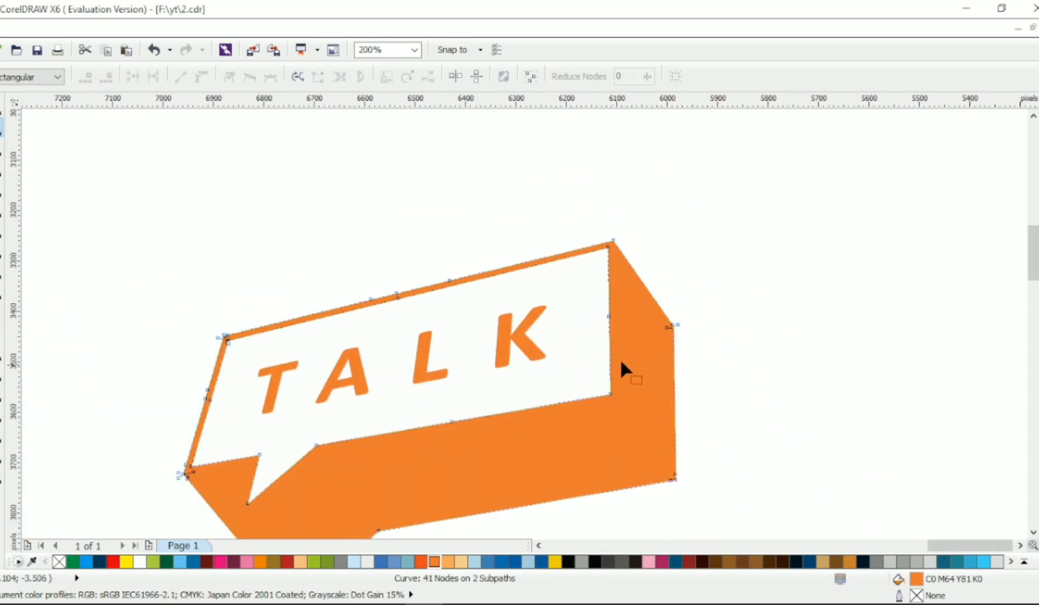
scroll(666, 340, "up", 2)
scroll(450, 401, "down", 1)
scroll(281, 445, "down", 2)
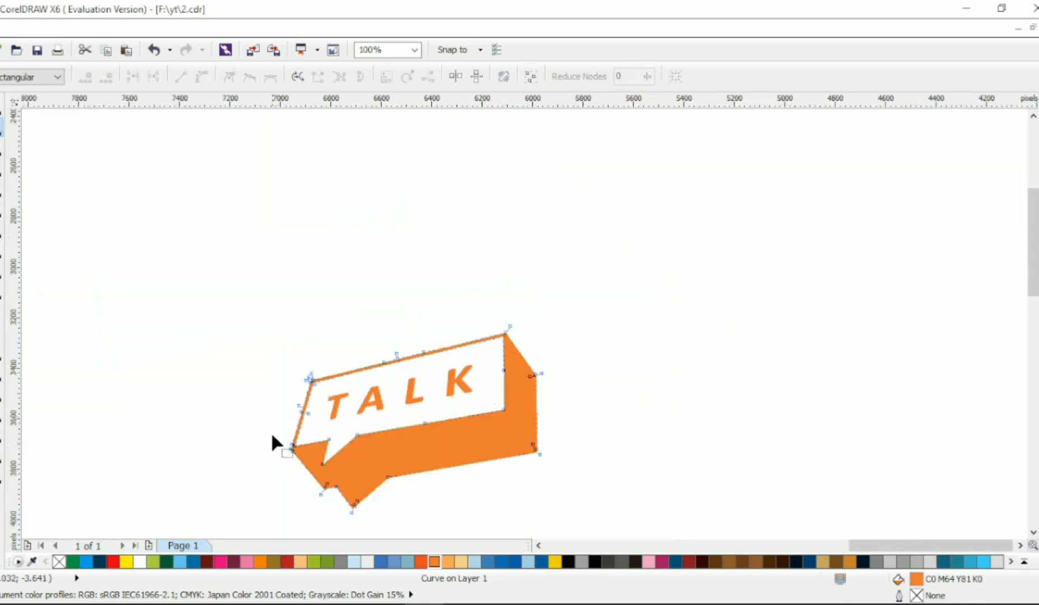
scroll(272, 436, "up", 6)
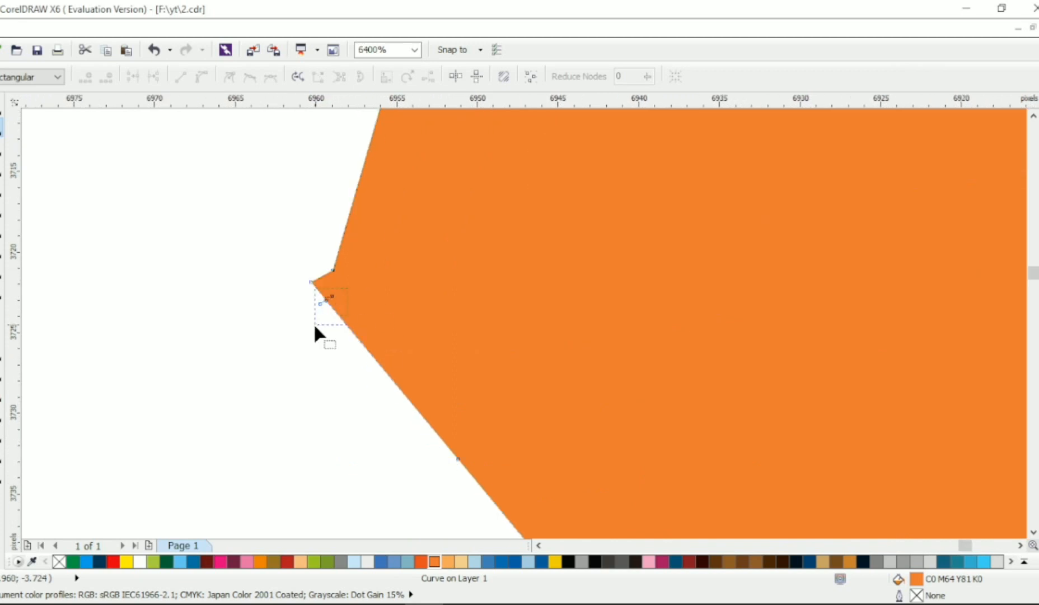
left_click_drag(315, 326, 314, 326)
key("Delete")
double_click(327, 300)
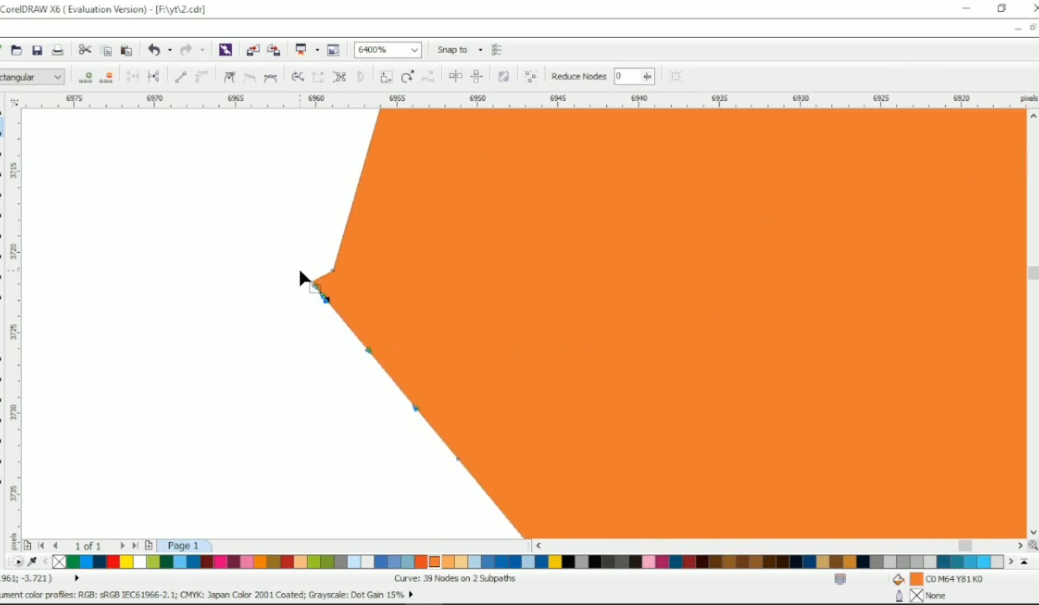
key("ctrl+a")
left_click(200, 79)
left_click_drag(269, 241, 371, 292)
key("Delete")
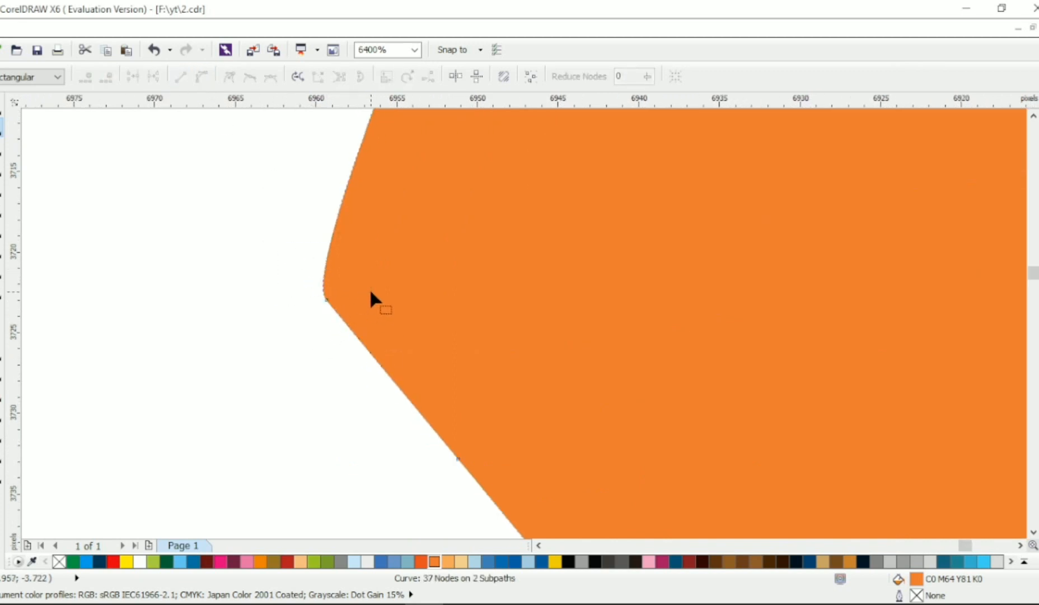
Convert all segments of the orange shape to straight lines and delete the spare node just below its far-left corner
key("ctrl+a")
left_click(180, 76)
scroll(477, 428, "down", 2)
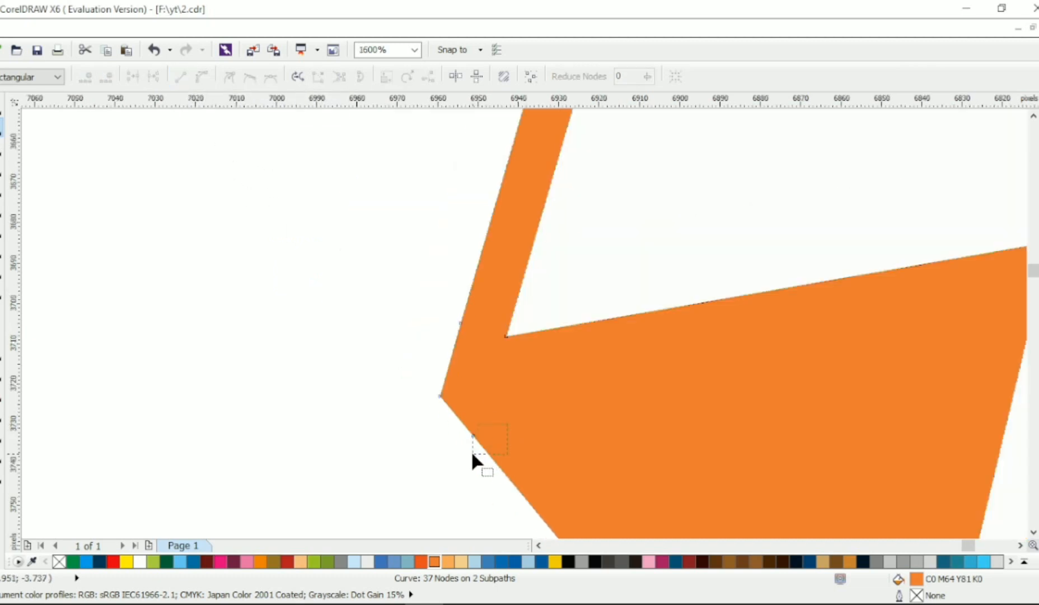
left_click_drag(472, 453, 472, 454)
key("Delete")
Examine the whole TALK logo up close, with nothing selected, to check its edges and corners
scroll(456, 448, "down", 3)
scroll(503, 221, "up", 2)
scroll(596, 296, "down", 3)
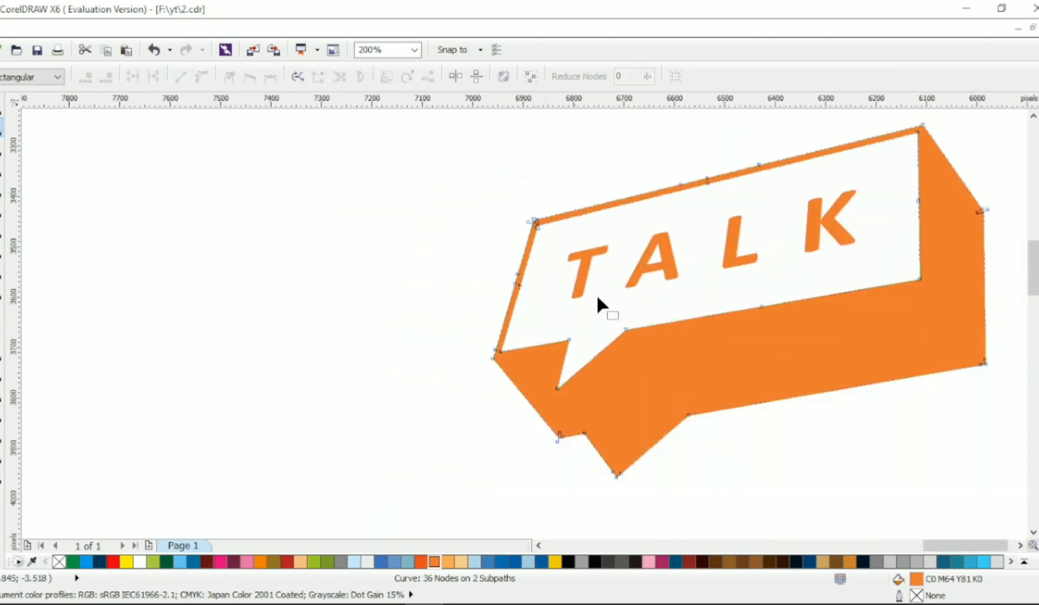
key("alt+Right")
key("alt+Right")
key("alt+Right")
key("alt+Right")
key("alt+Right")
key("alt+Right")
key("alt+Right")
key("alt+Right")
key("alt+Right")
key("alt+Right")
key("alt+Right")
key("alt+Right")
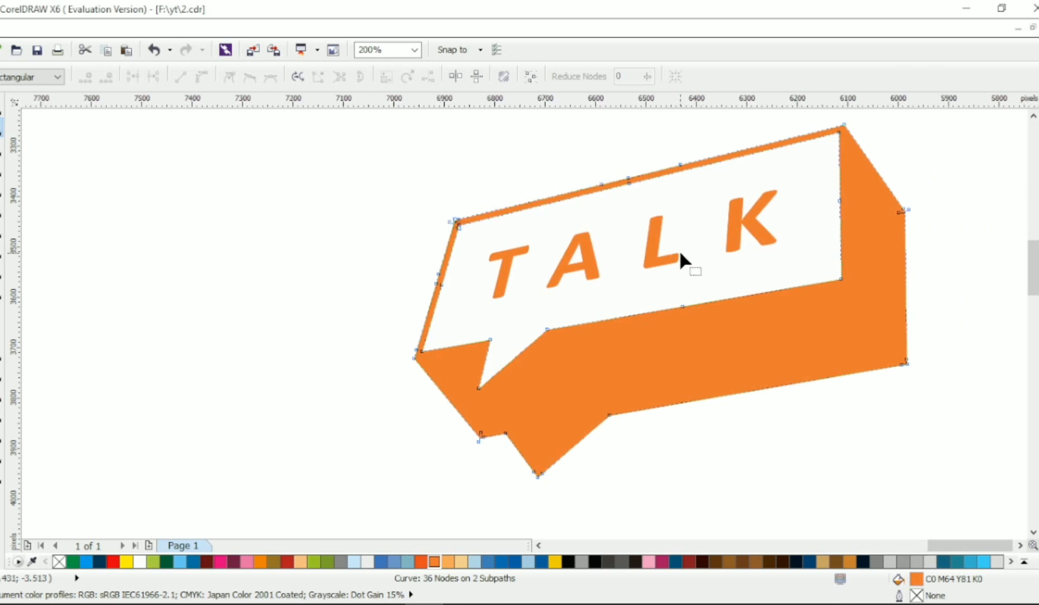
key("alt+Up")
scroll(764, 262, "down", 1)
key("space")
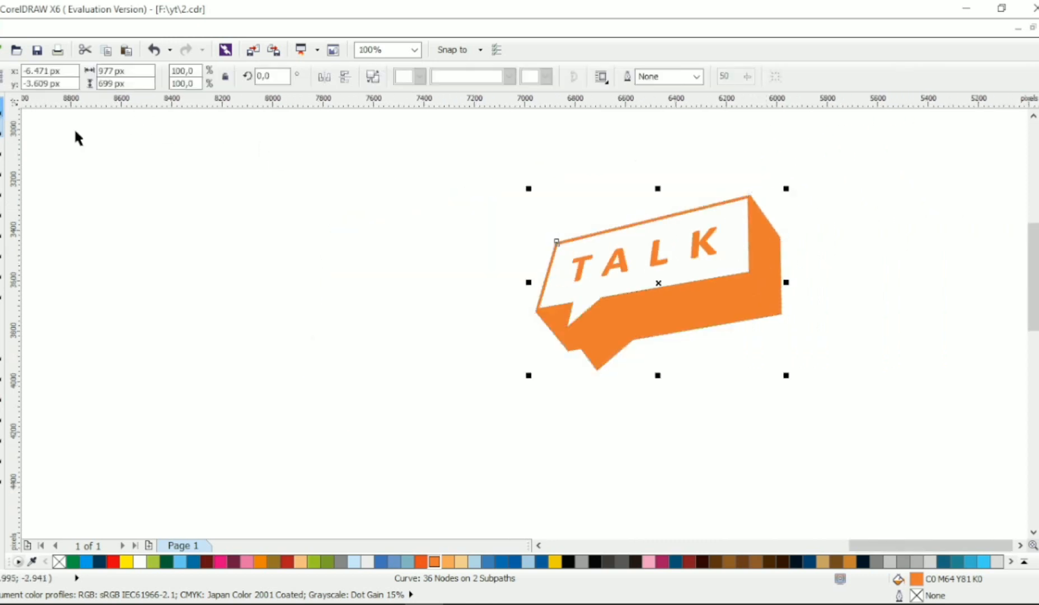
key("z")
left_click_drag(515, 174, 828, 390)
key("space")
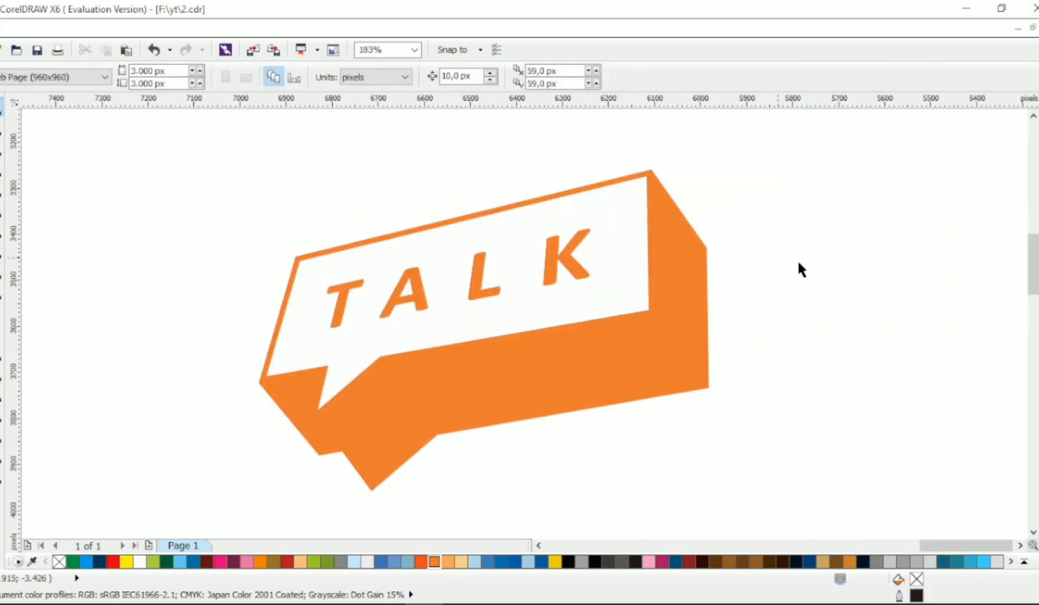